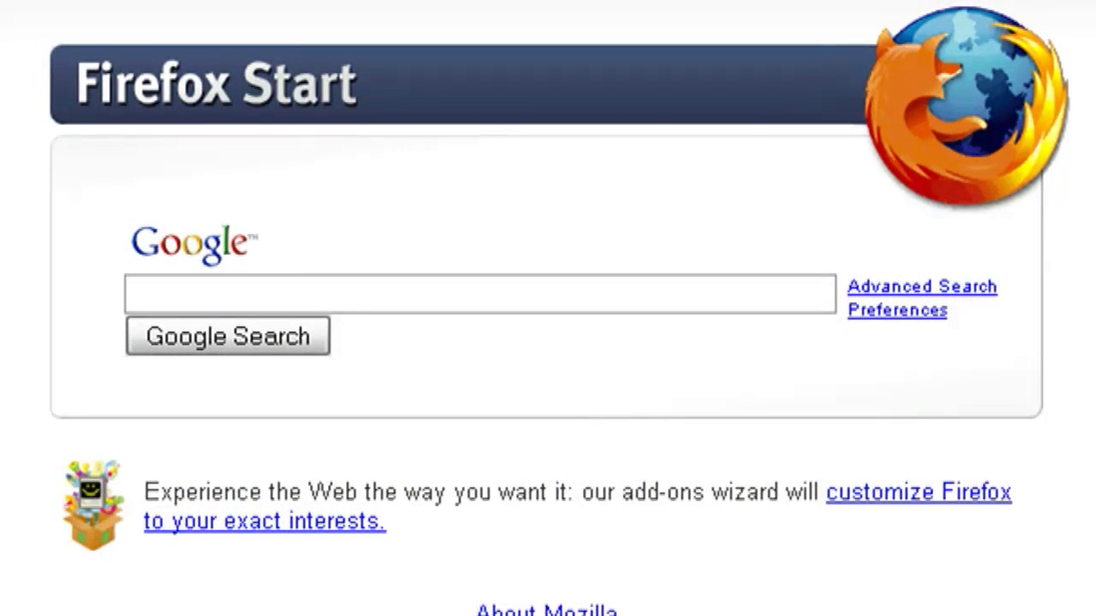
# - Search the web for "microsoft virtual" and open the Microsoft Virtual PC result
pyautogui.write('m')
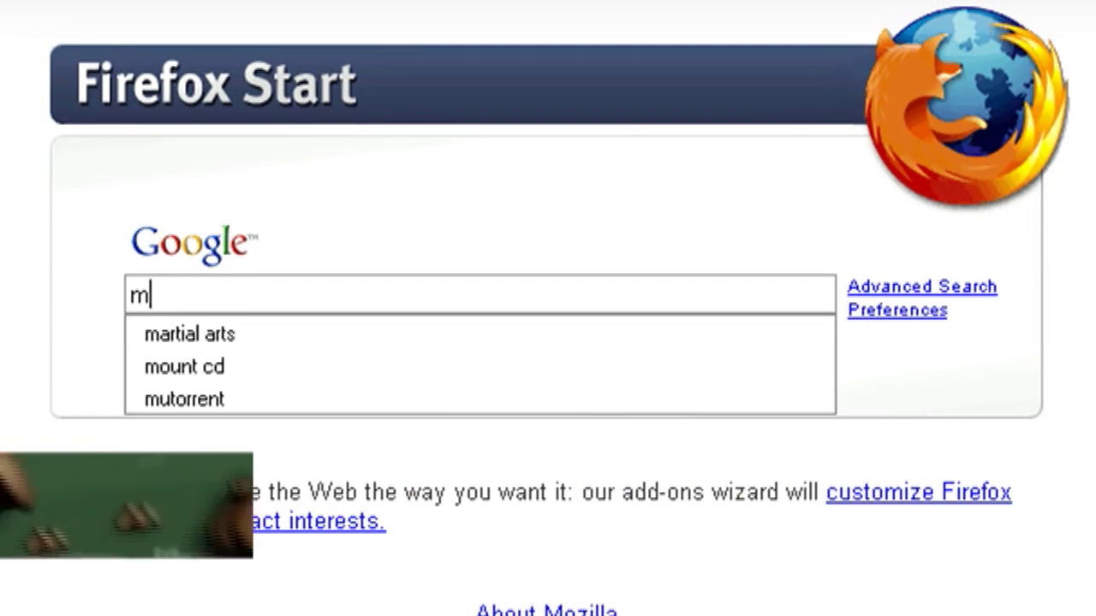
pyautogui.write('icrosoft virtual')
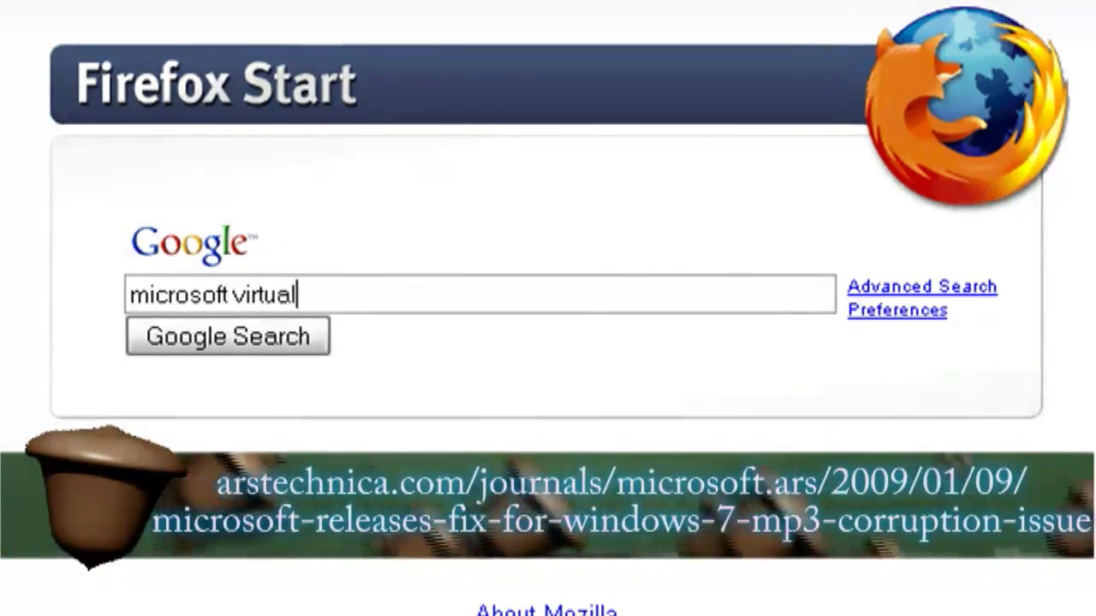
pyautogui.press('Return')
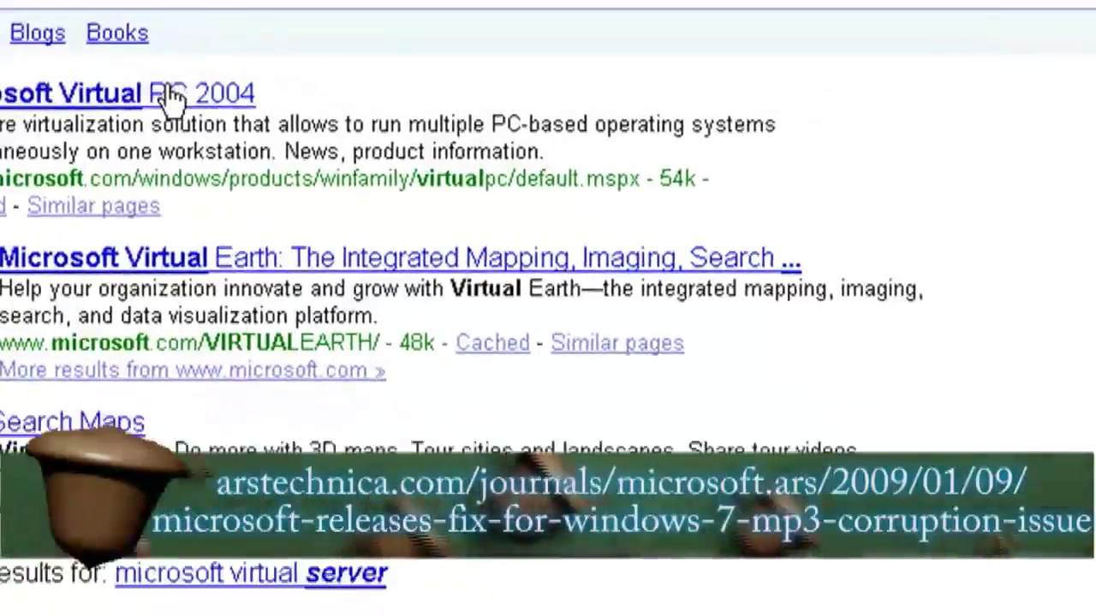
pyautogui.click(261, 122)
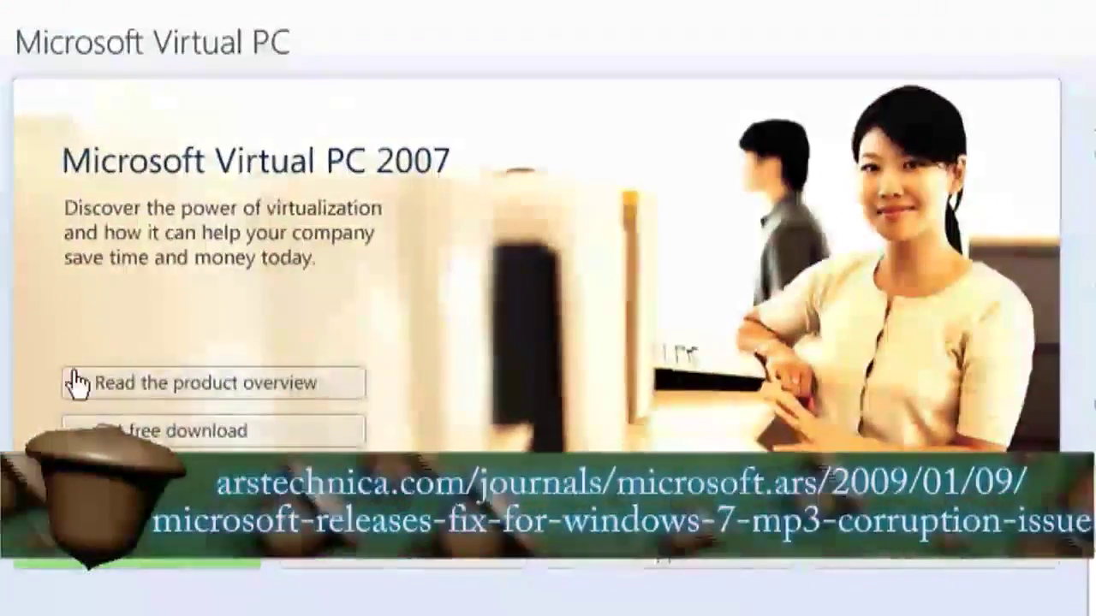
# - Download setup.exe for Virtual PC 2007 Service Pack 1 from the Microsoft Download Center and run the installer
pyautogui.click(215, 447)
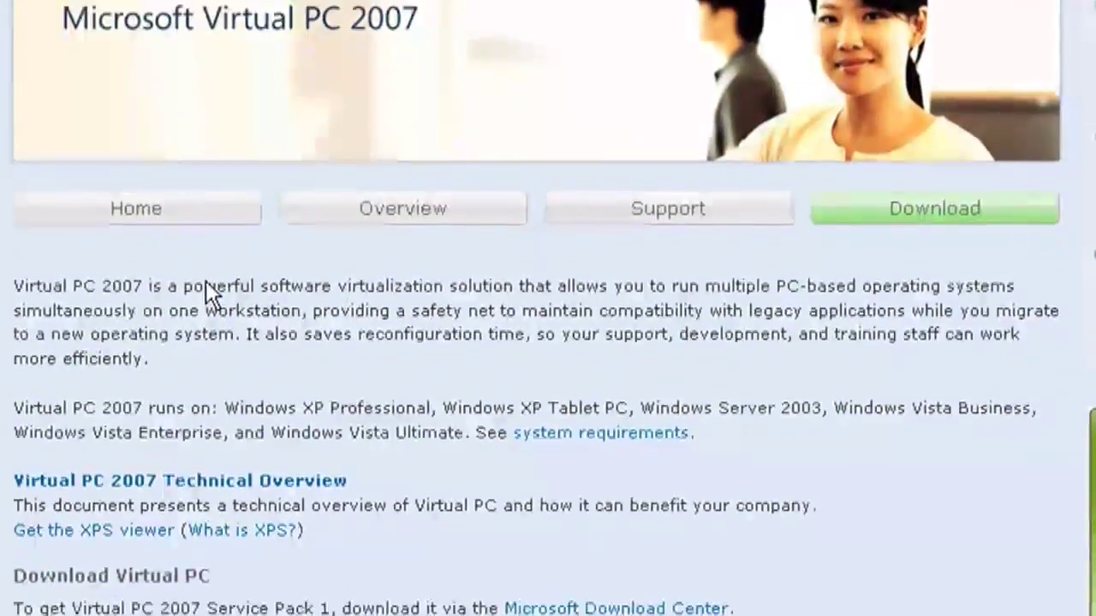
pyautogui.click(627, 555)
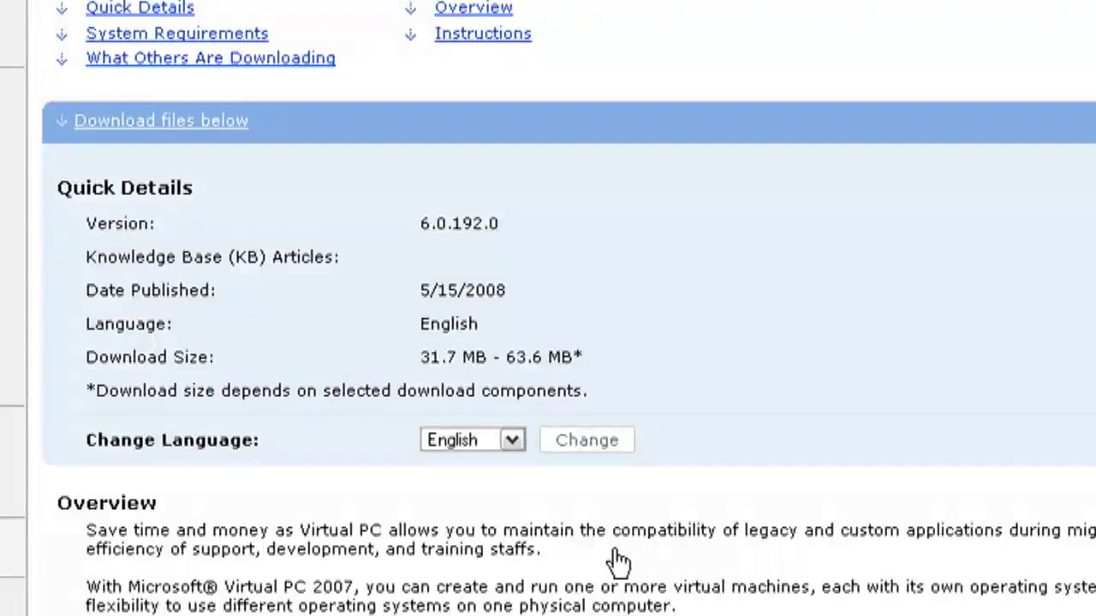
pyautogui.click(203, 122)
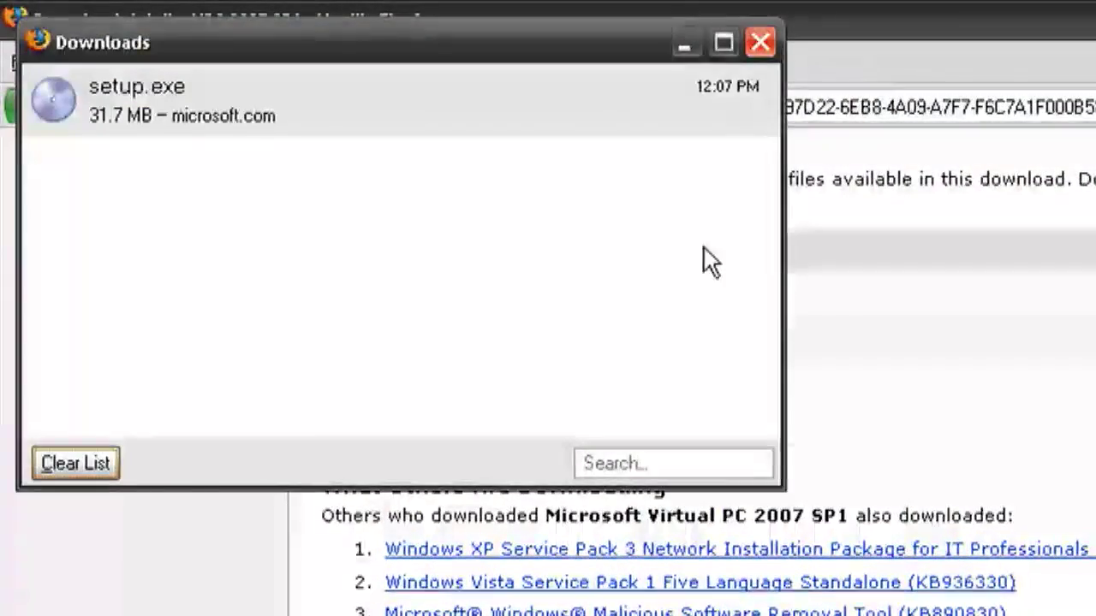
pyautogui.doubleClick(550, 120)
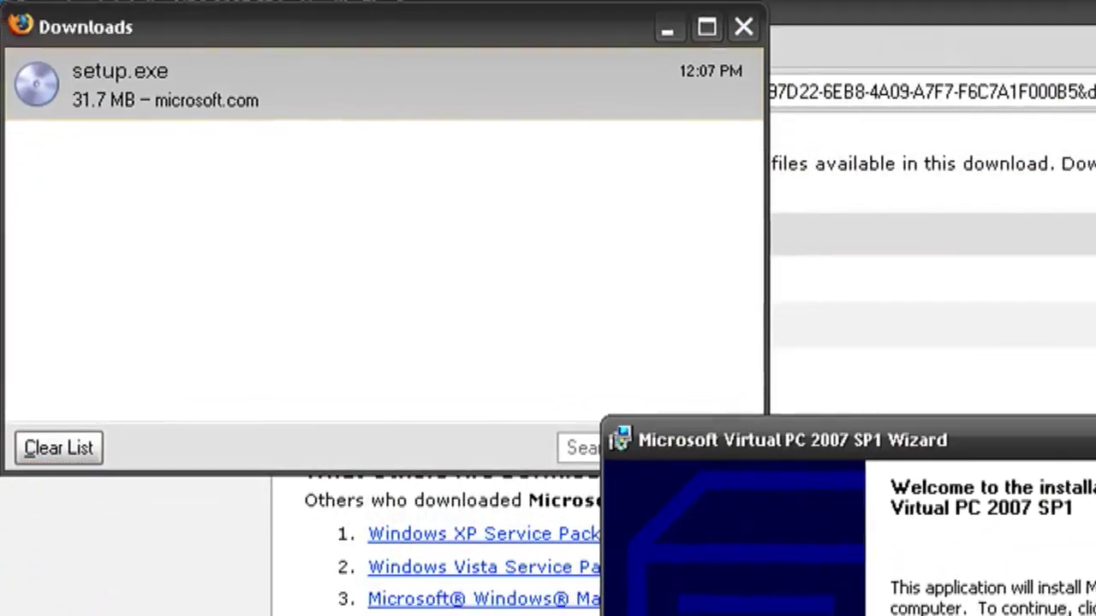
pyautogui.click(718, 572)
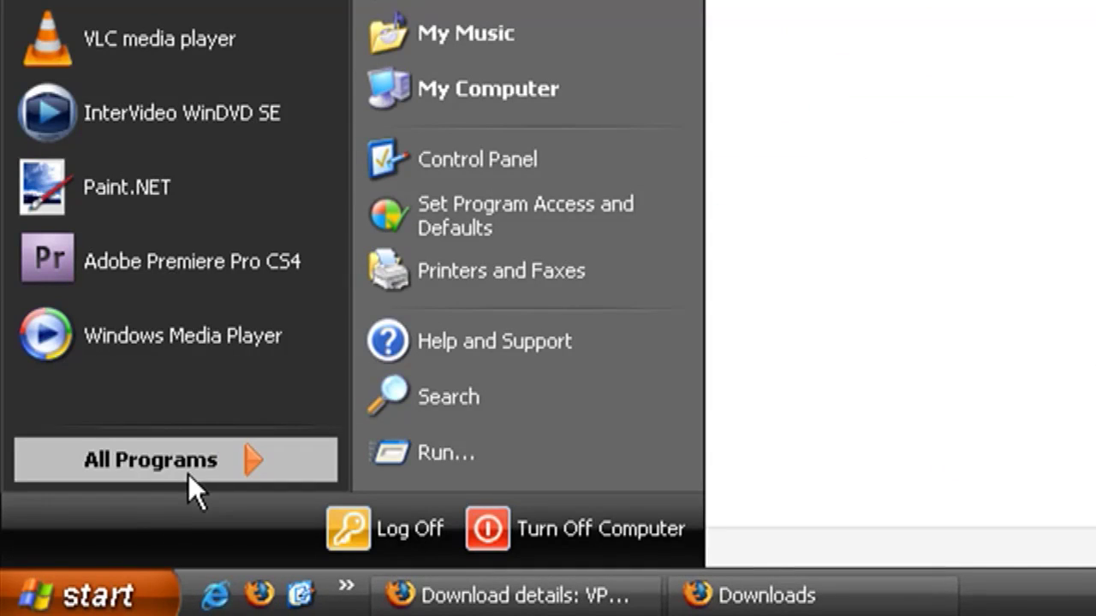
# - Launch Microsoft Virtual PC and choose to create a virtual machine in the New Virtual Machine Wizard
pyautogui.click(188, 474)
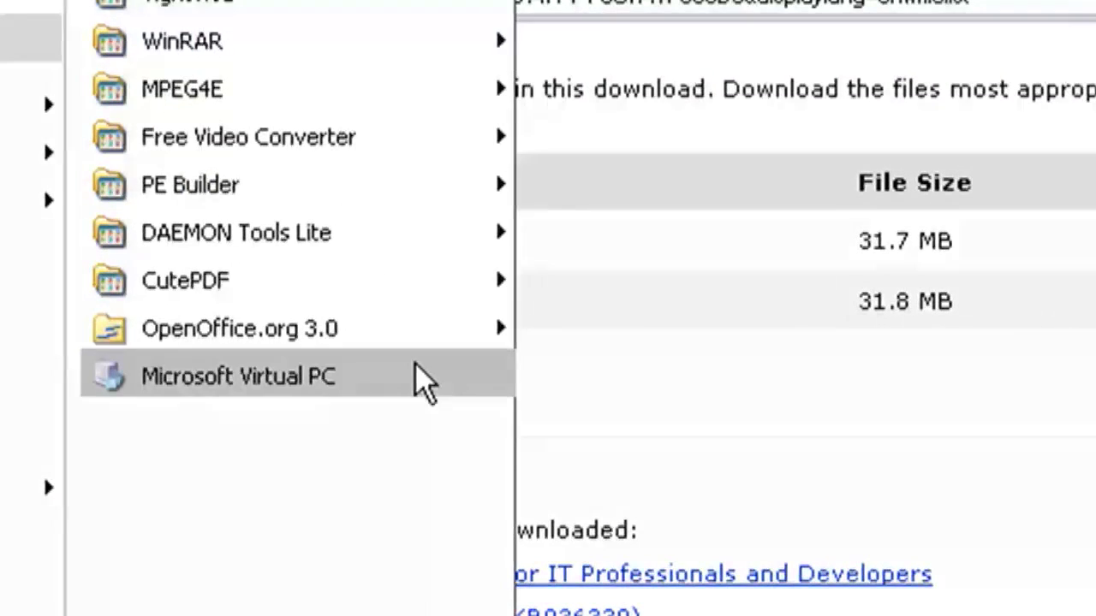
pyautogui.click(420, 385)
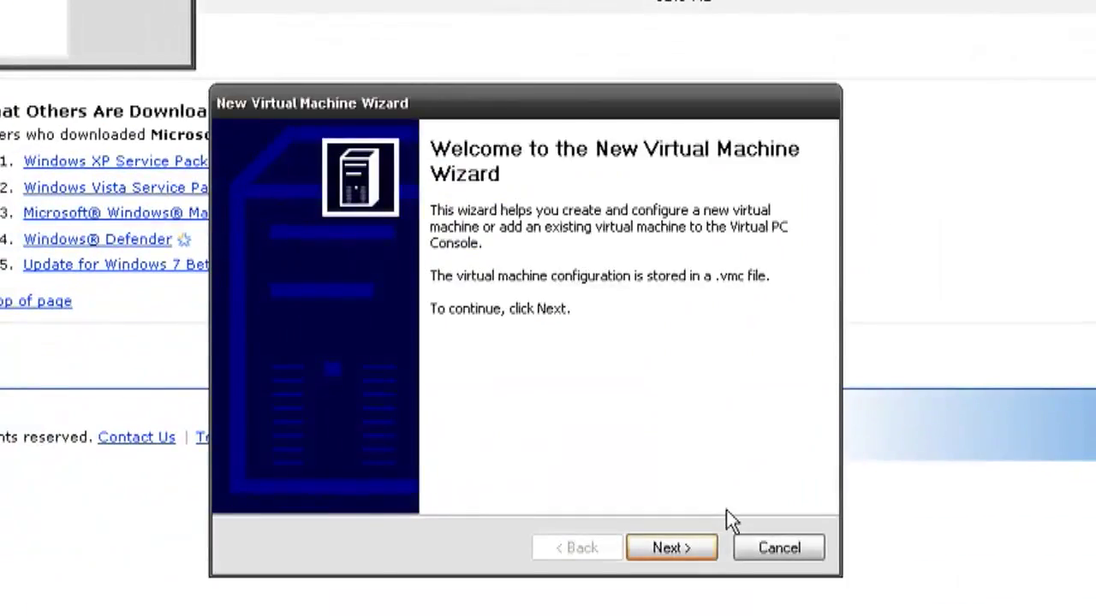
pyautogui.click(671, 549)
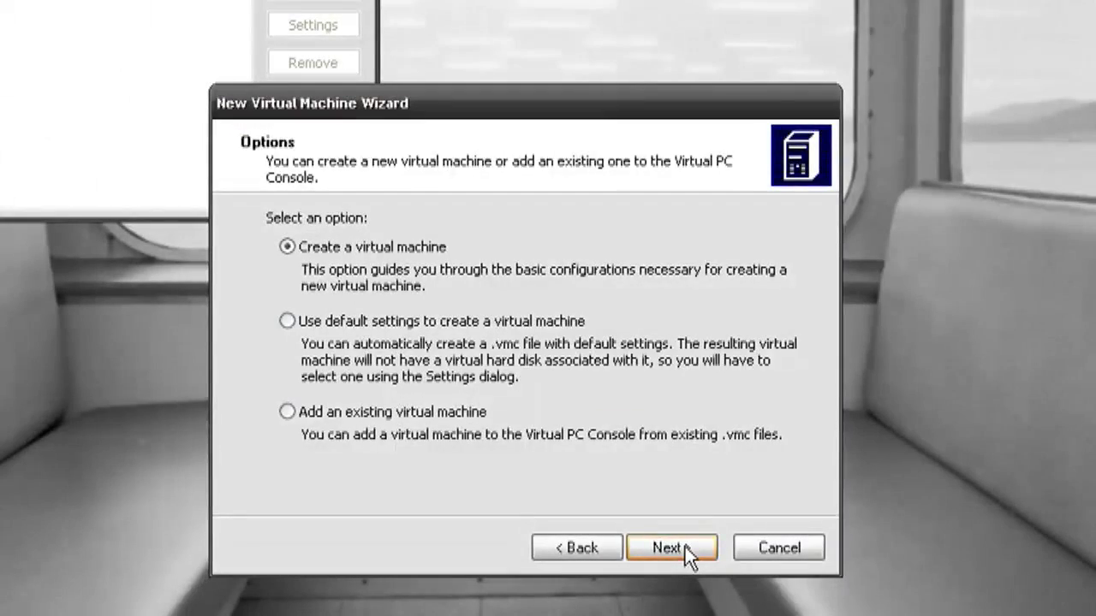
pyautogui.click(684, 547)
# - Name the virtual machine Windows 7 and select Other as its operating system
pyautogui.write('Windows')
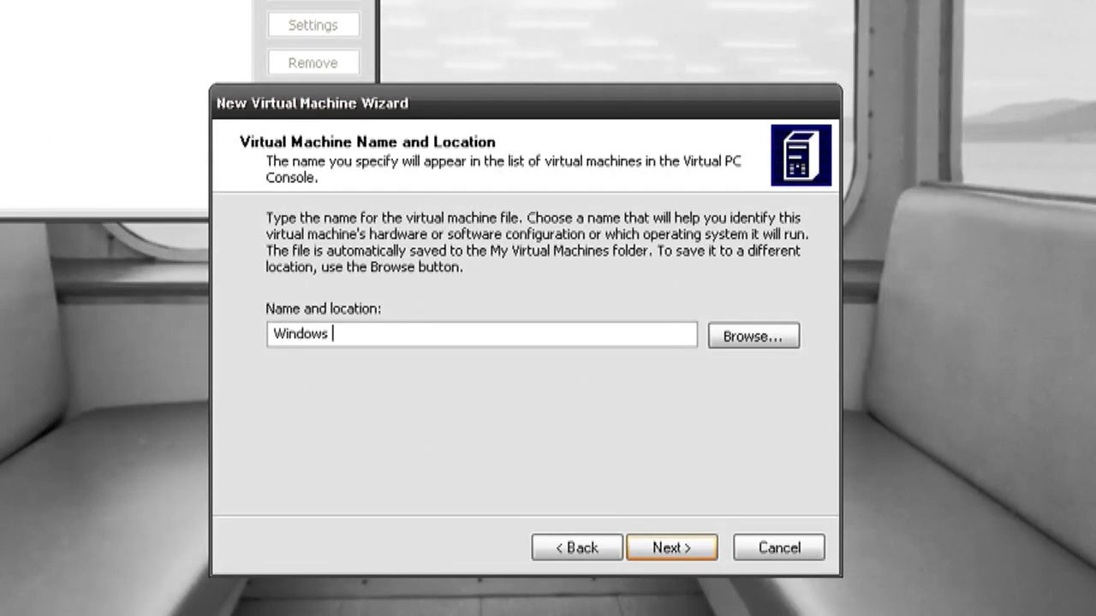
pyautogui.write(' 7')
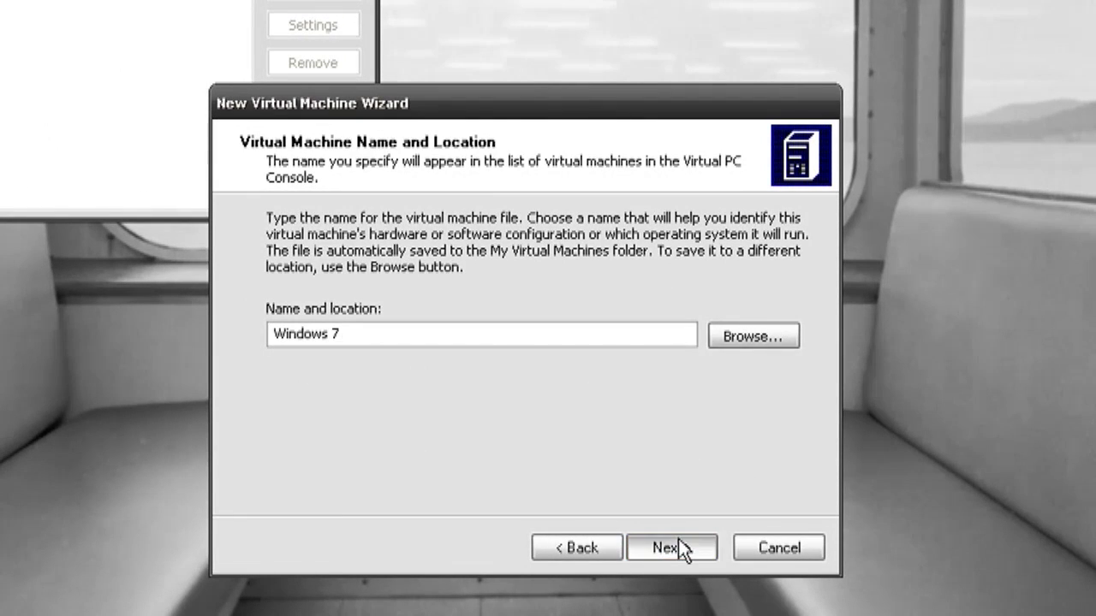
pyautogui.click(672, 549)
pyautogui.click(455, 334)
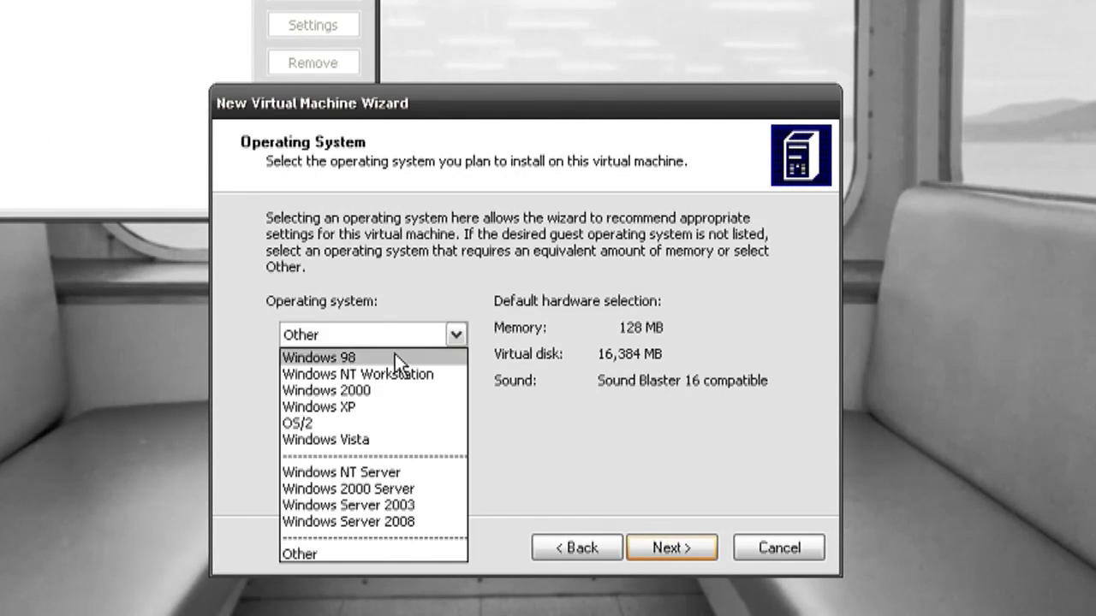
pyautogui.click(410, 554)
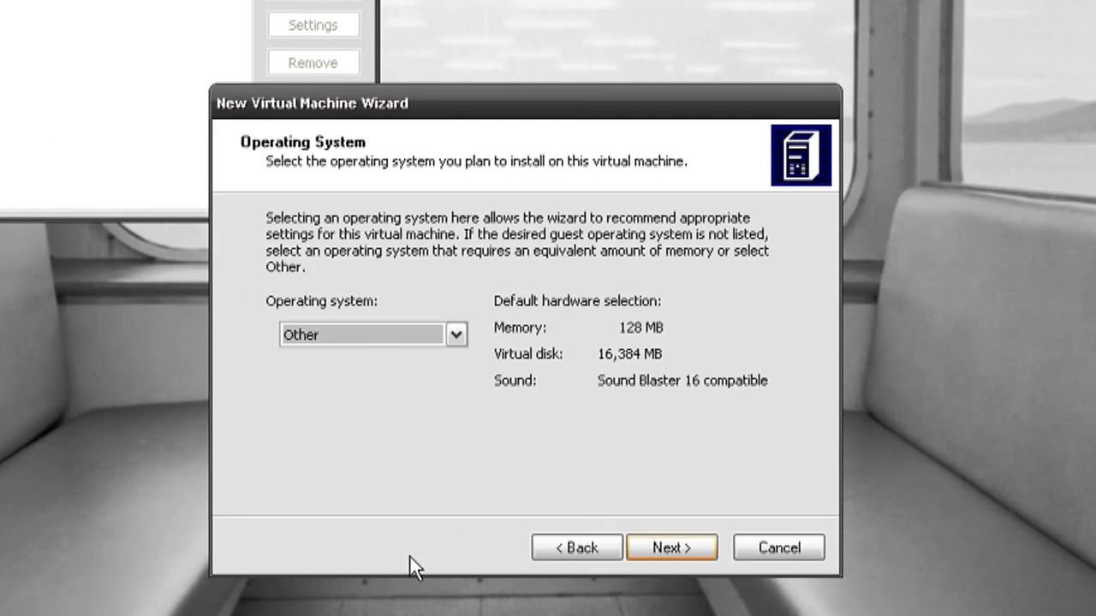
pyautogui.click(683, 548)
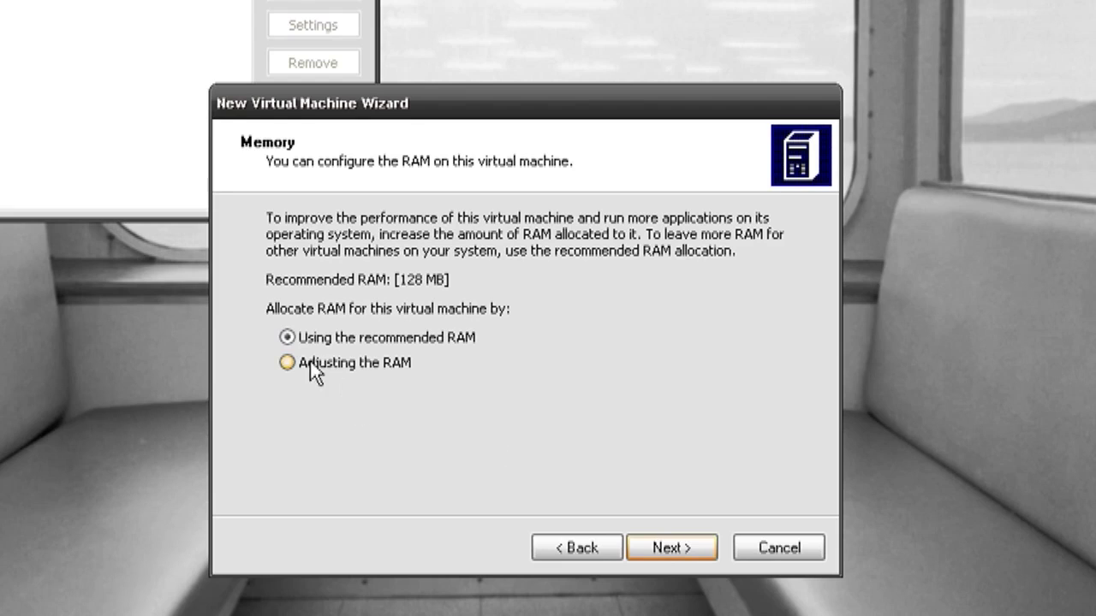
# - Adjust the RAM allocated to the virtual machine to 512 MB instead of using the recommended amount
pyautogui.click(288, 362)
pyautogui.doubleClick(745, 438)
pyautogui.write('512')
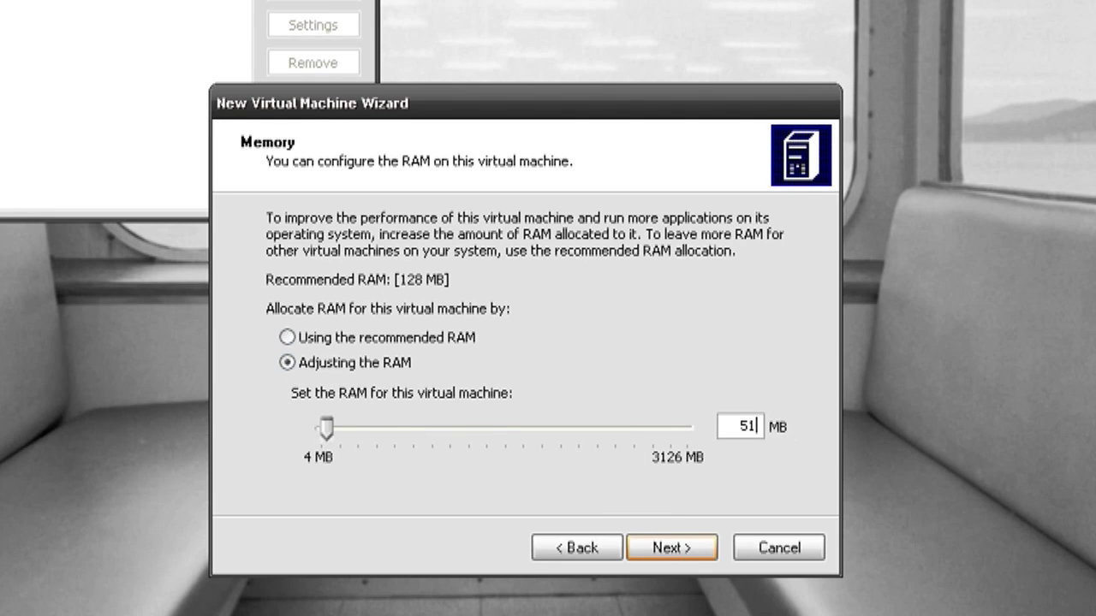
pyautogui.click(676, 548)
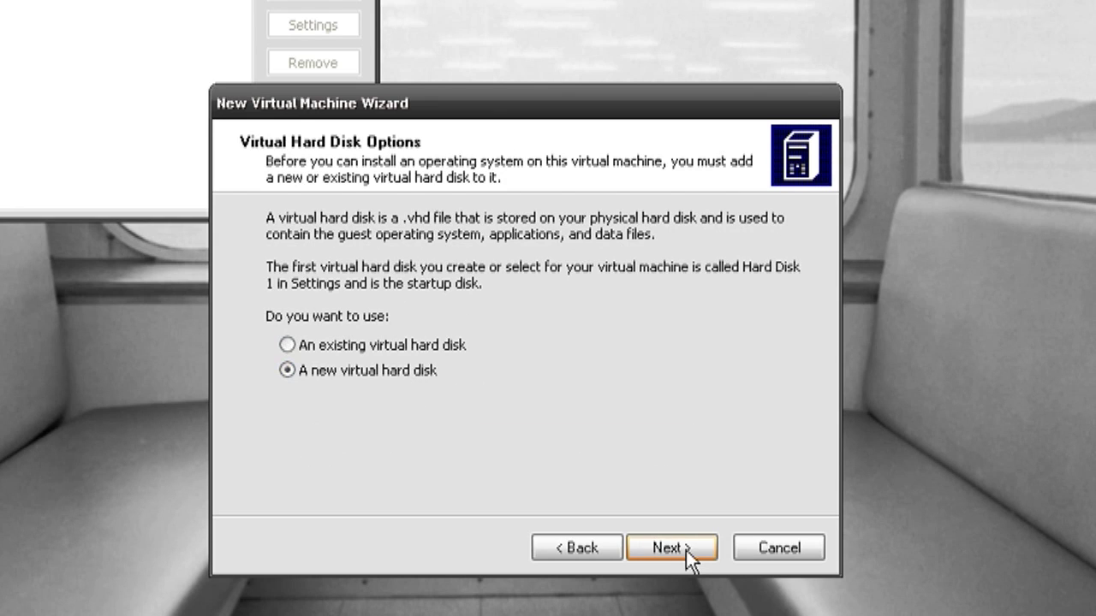
# - Add a new virtual hard disk of 30000 MB in the proposed location and finish creating the virtual machine
pyautogui.click(687, 548)
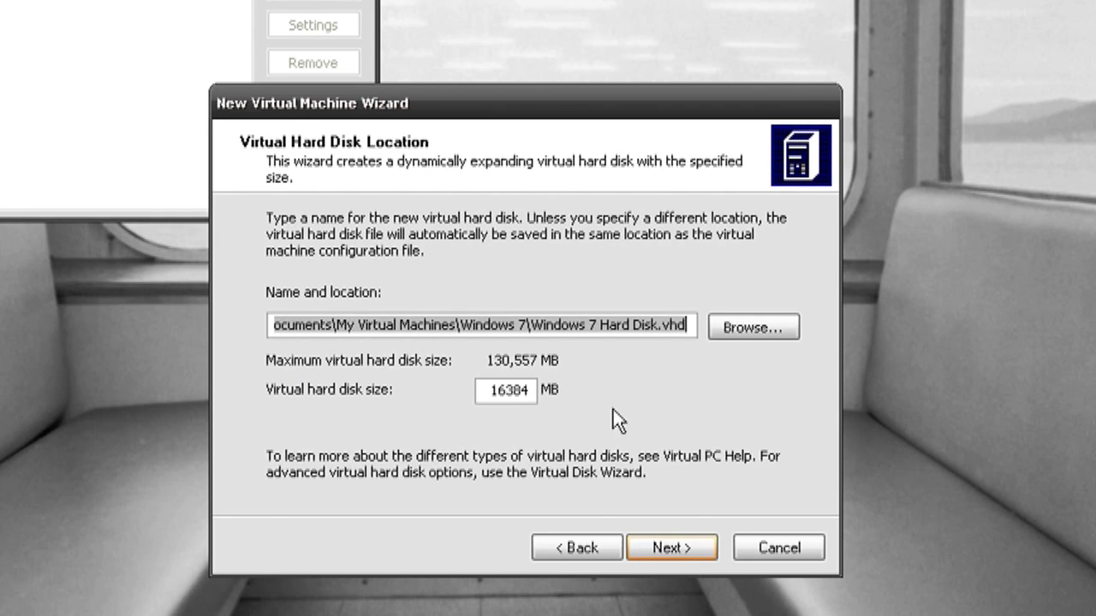
pyautogui.moveTo(484, 390); pyautogui.dragTo(528, 389)
pyautogui.write('30000')
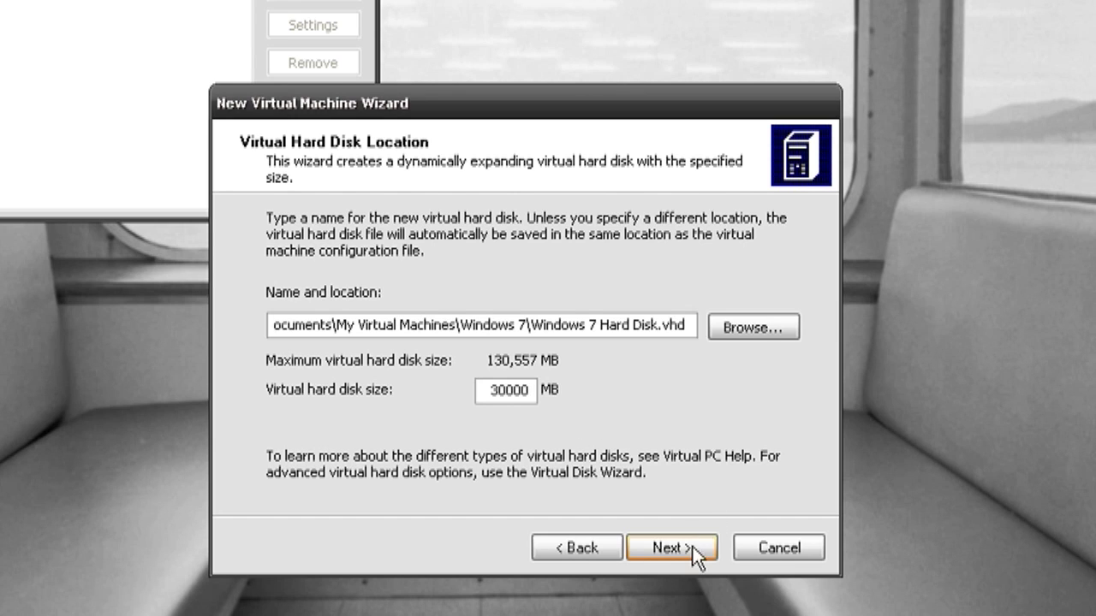
pyautogui.click(693, 547)
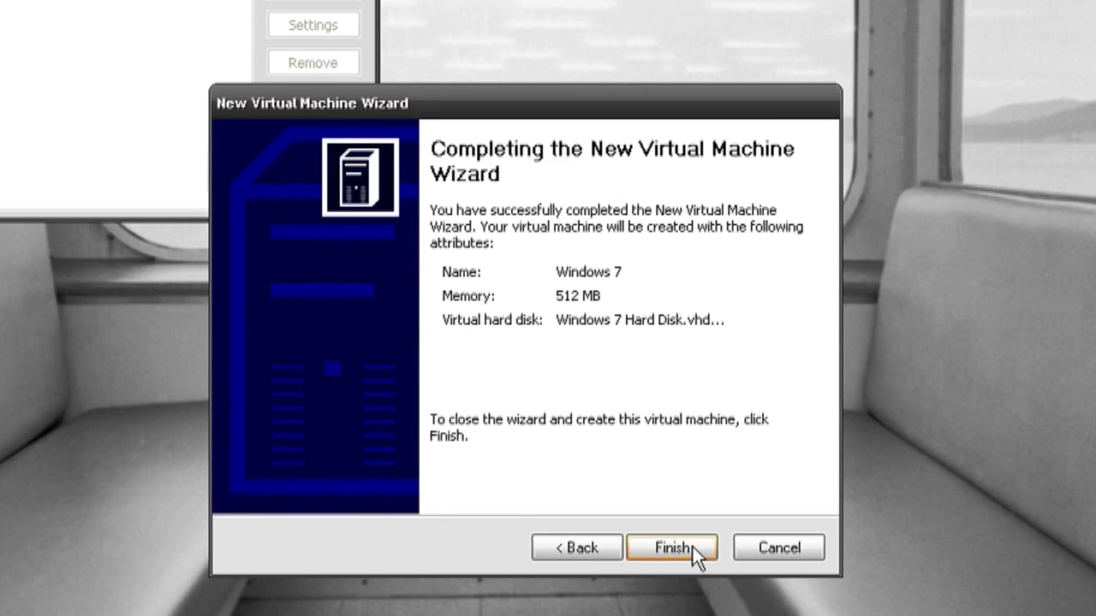
pyautogui.click(692, 547)
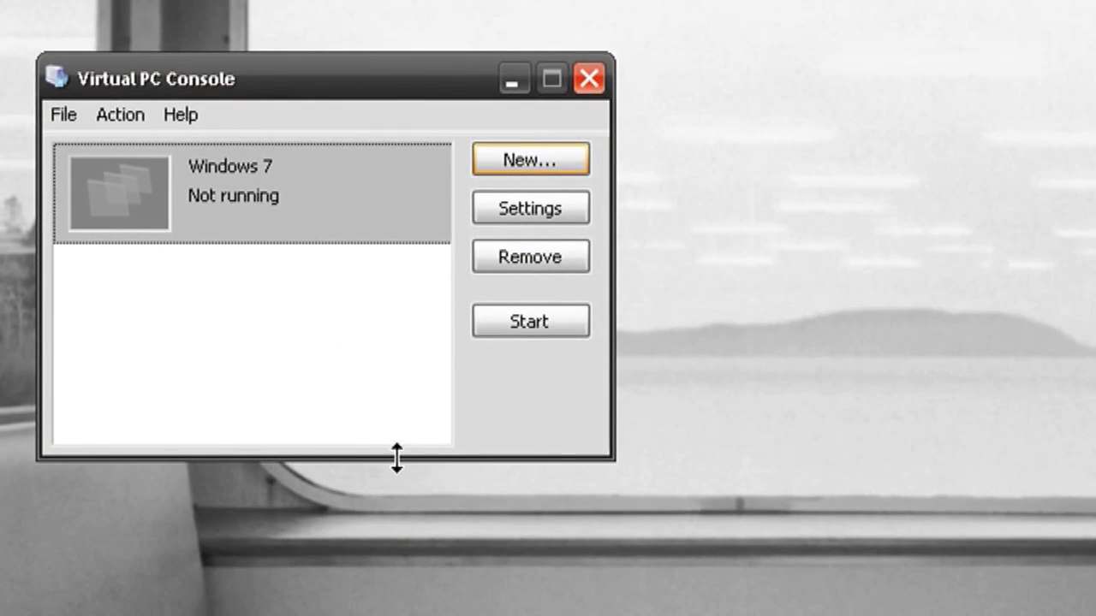
# - Start the Windows 7 virtual machine and capture en_windows_7_beta_dvd_x86_x15-29073.iso from the Desktop as its CD image
pyautogui.click(384, 208)
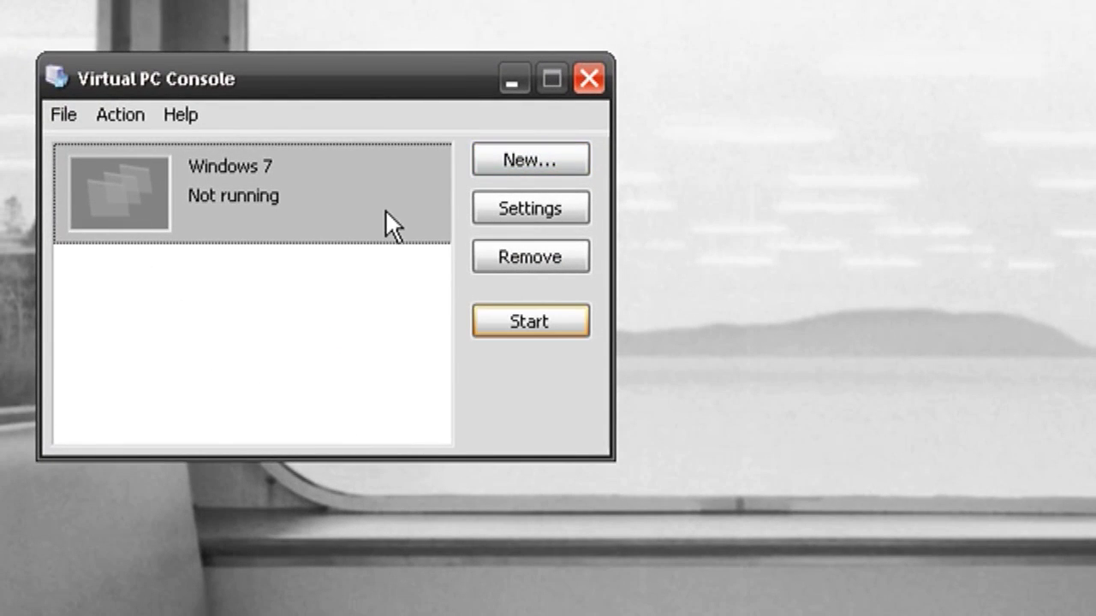
pyautogui.click(525, 323)
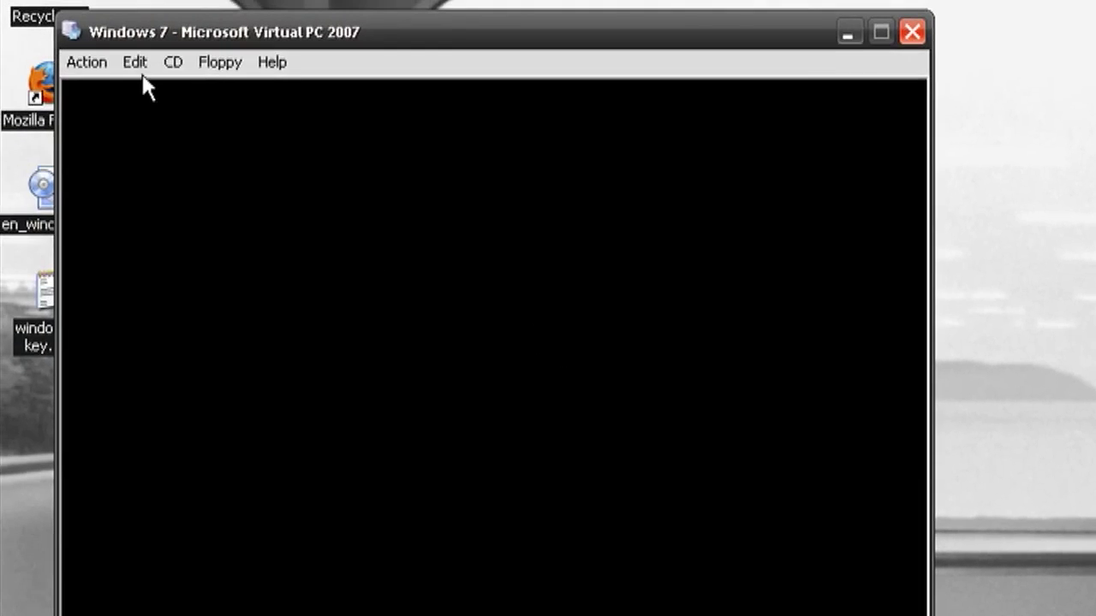
pyautogui.click(174, 64)
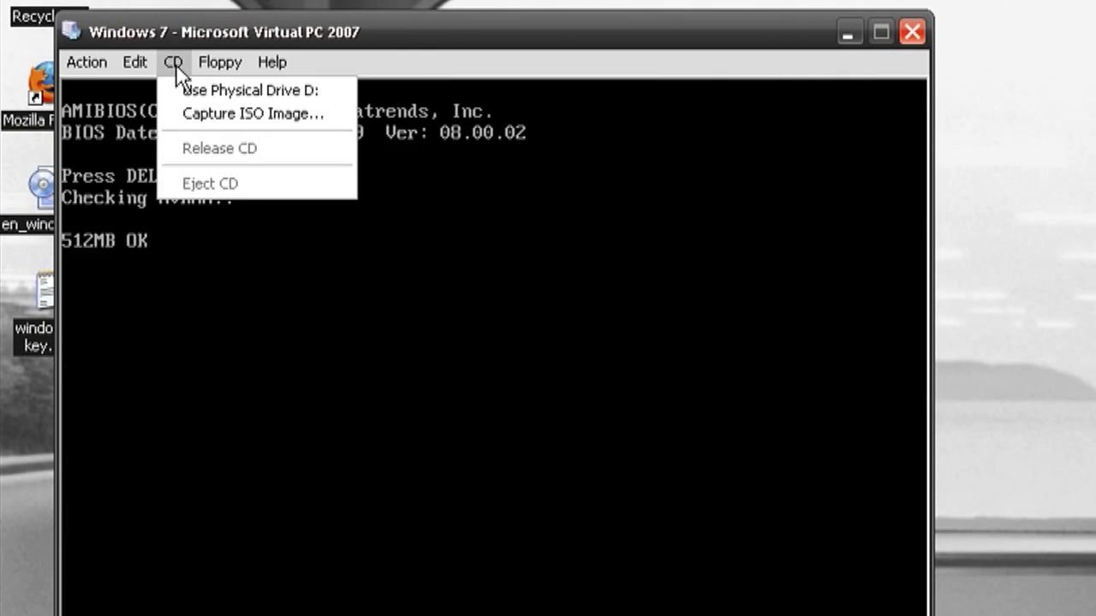
pyautogui.click(184, 114)
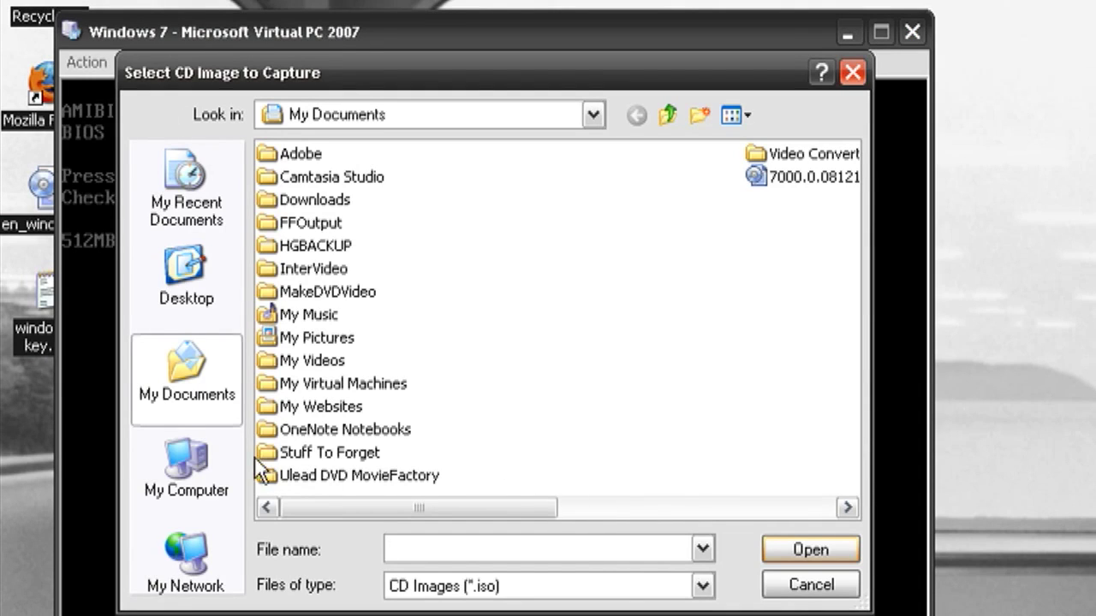
pyautogui.click(186, 304)
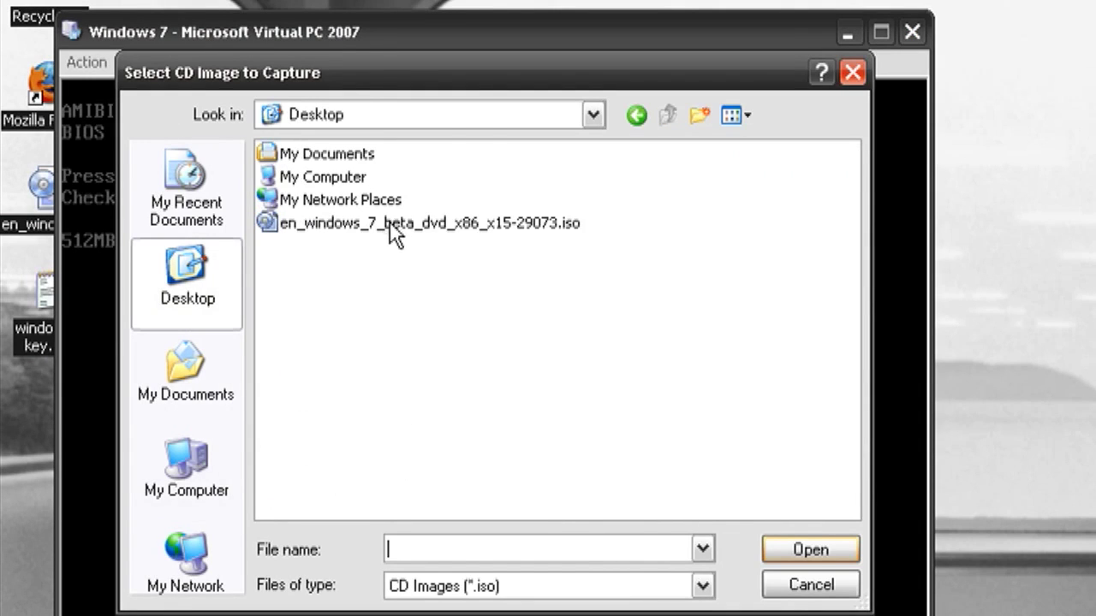
pyautogui.click(391, 225)
pyautogui.click(818, 553)
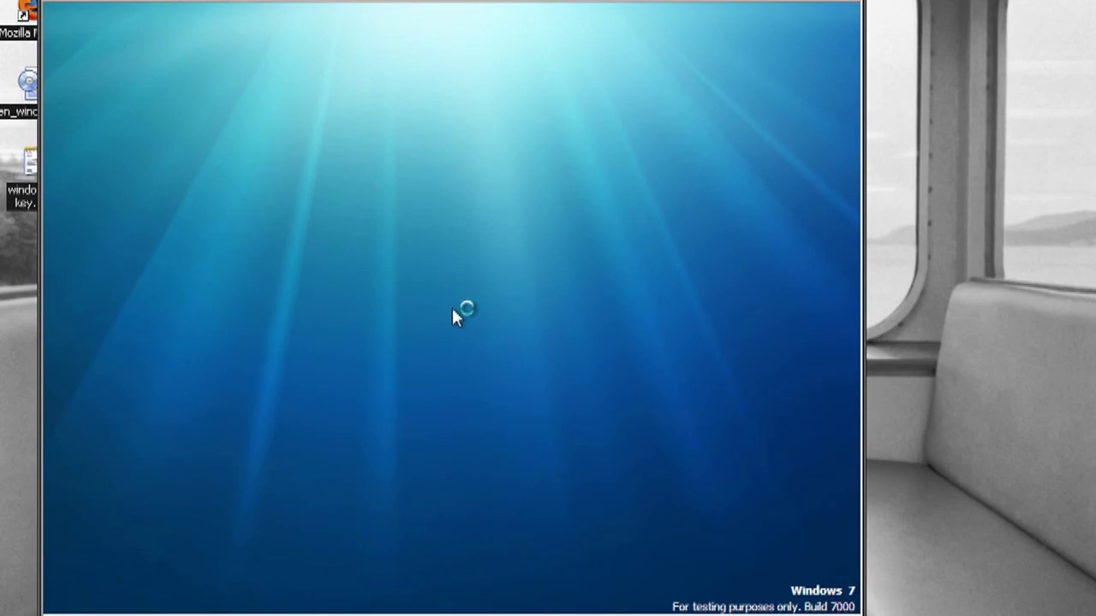
# - Capture the mouse pointer in the virtual machine window and accept the notice about the host key
pyautogui.click(452, 315)
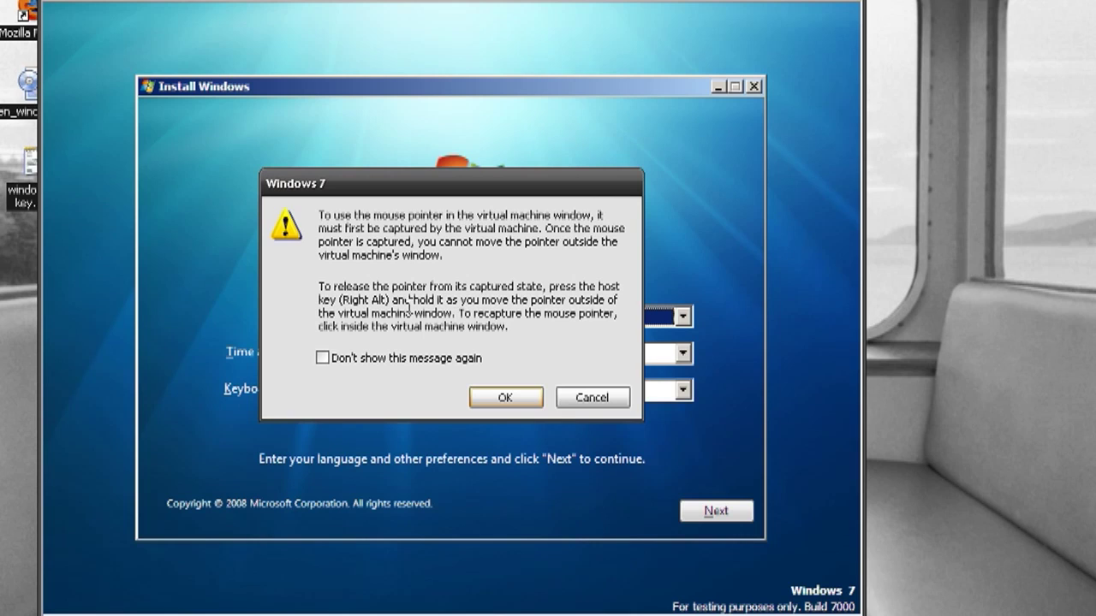
pyautogui.moveTo(341, 300); pyautogui.dragTo(383, 310)
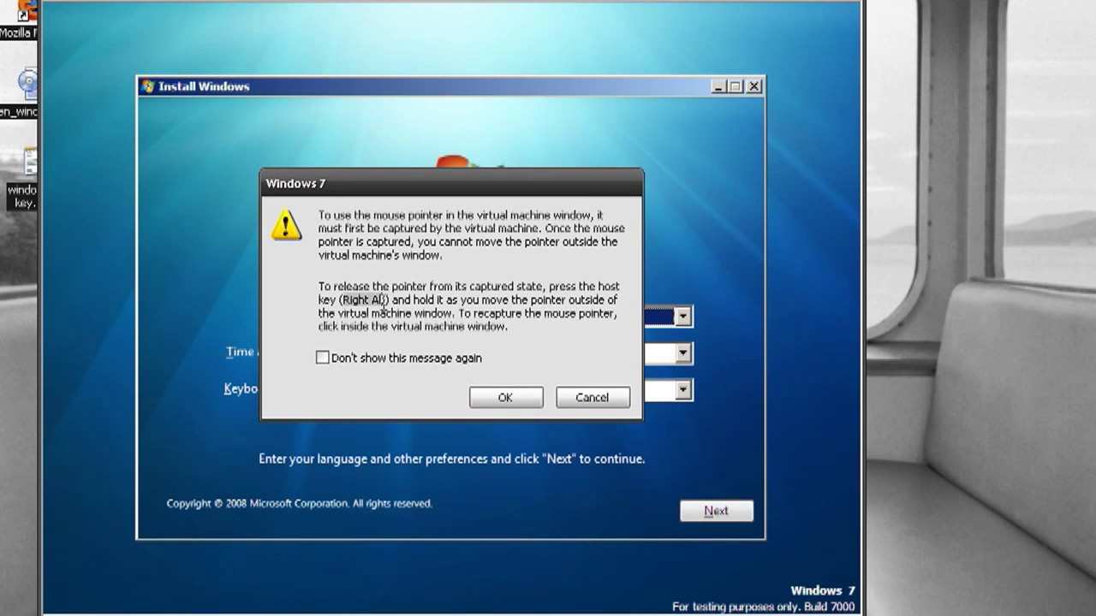
pyautogui.click(493, 300)
pyautogui.click(503, 400)
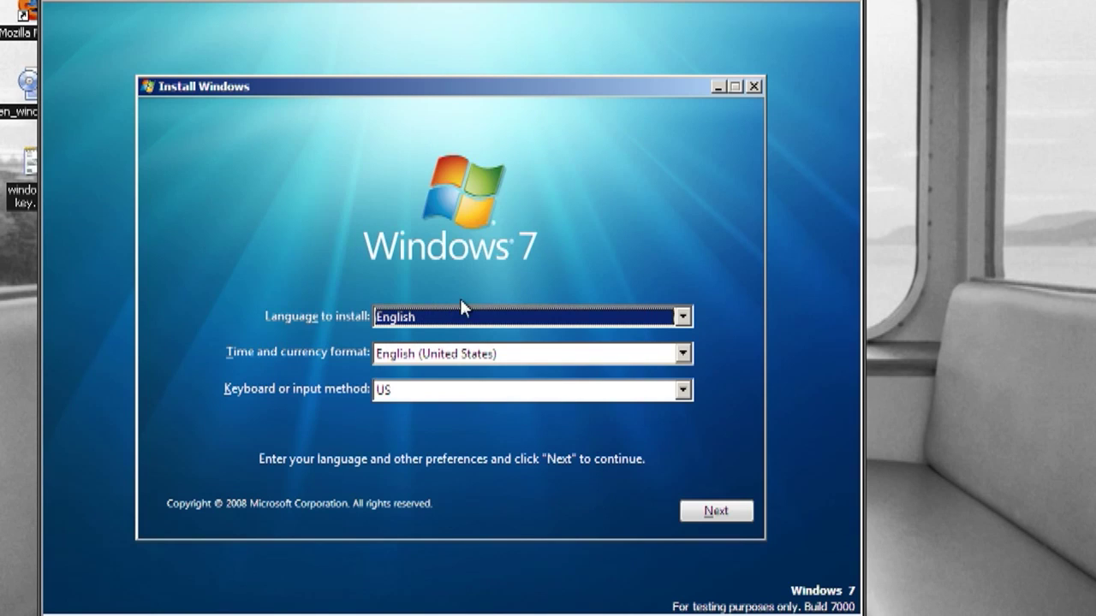
# - Start the Windows 7 installation with the English language and US keyboard preferences, and accept the license terms
pyautogui.click(735, 514)
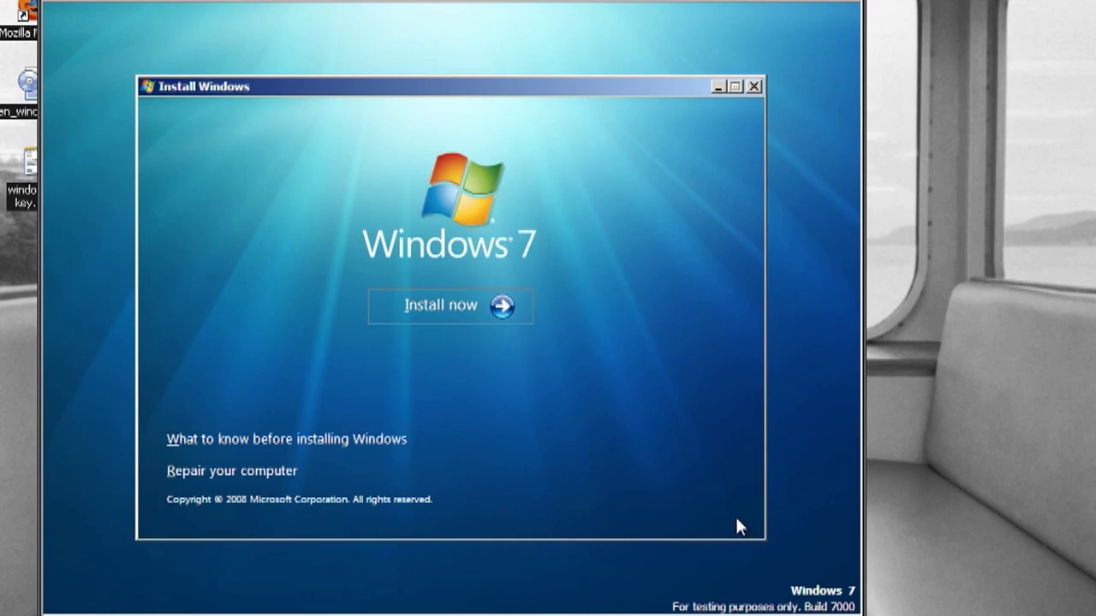
pyautogui.click(471, 306)
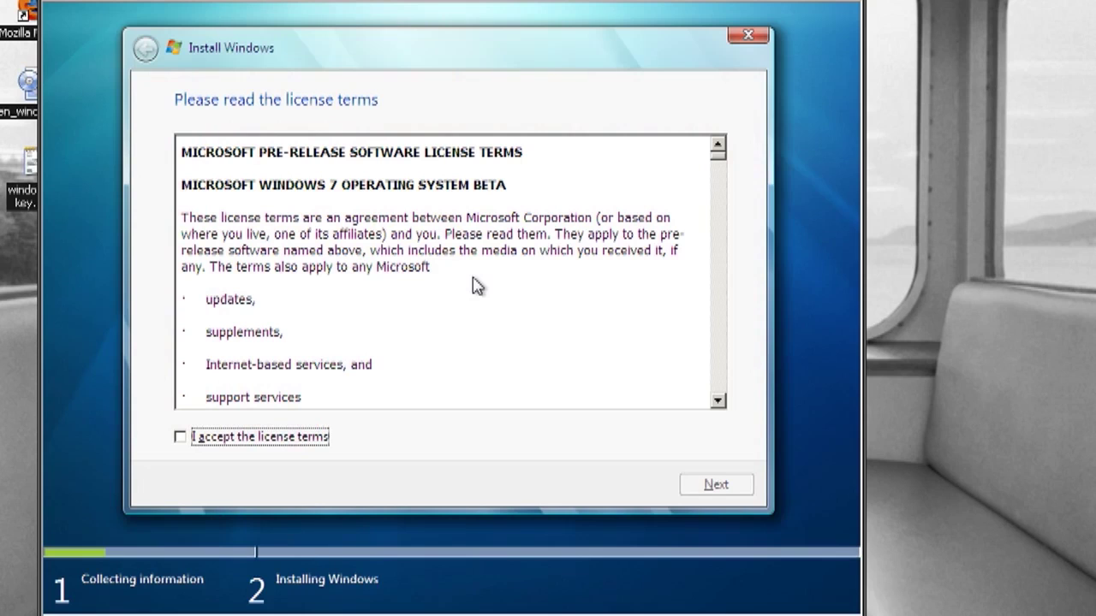
pyautogui.click(222, 438)
pyautogui.click(746, 486)
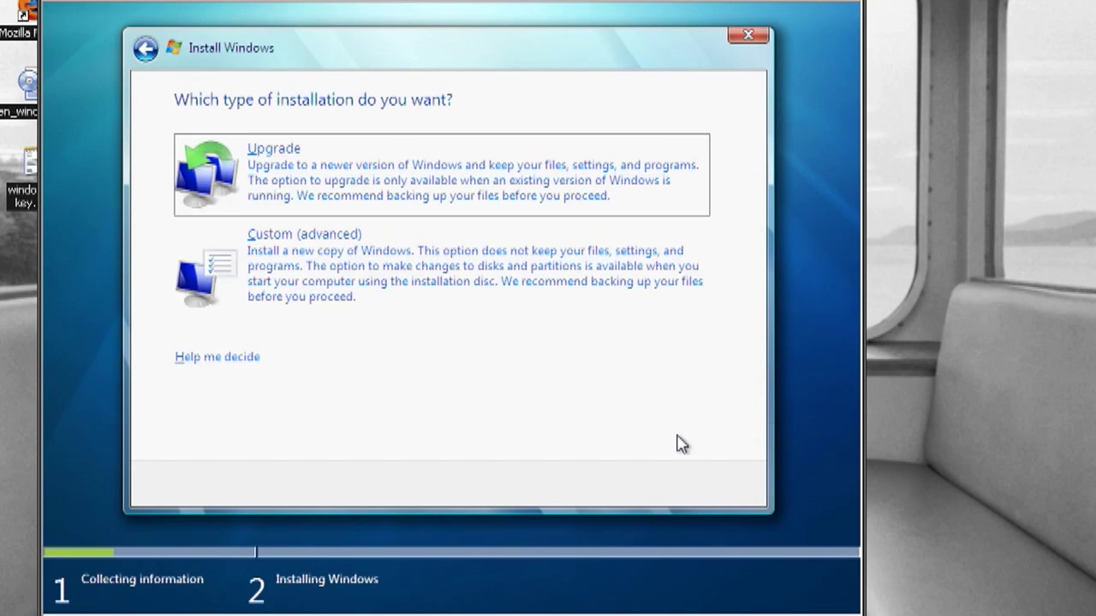
# - Choose the Custom (advanced) installation and enter the account's user name, keeping the computer name proposed for it
pyautogui.click(314, 266)
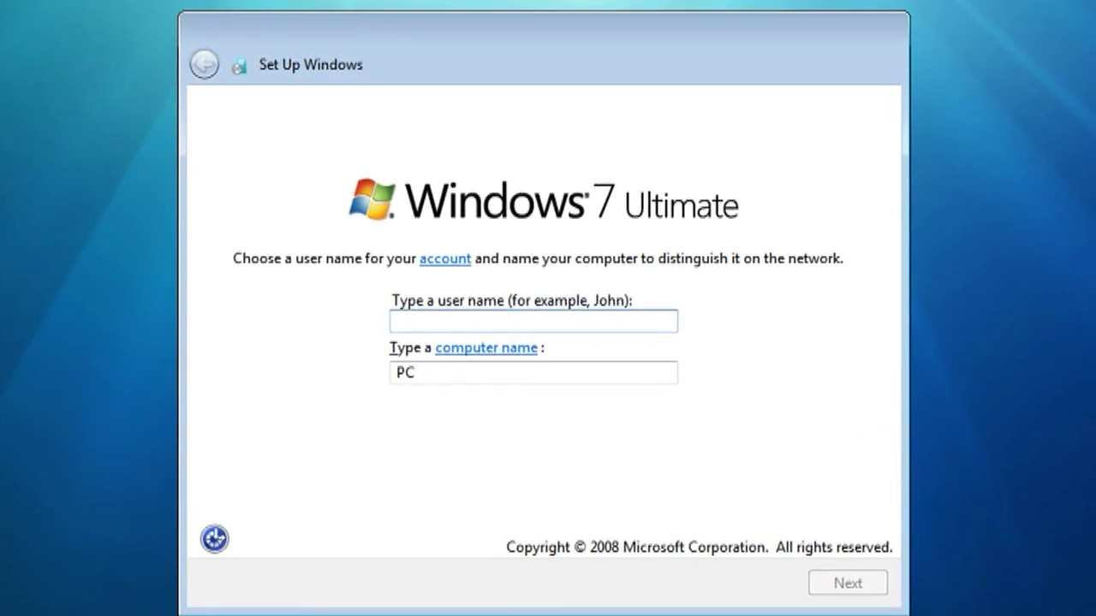
pyautogui.write('gigafide')
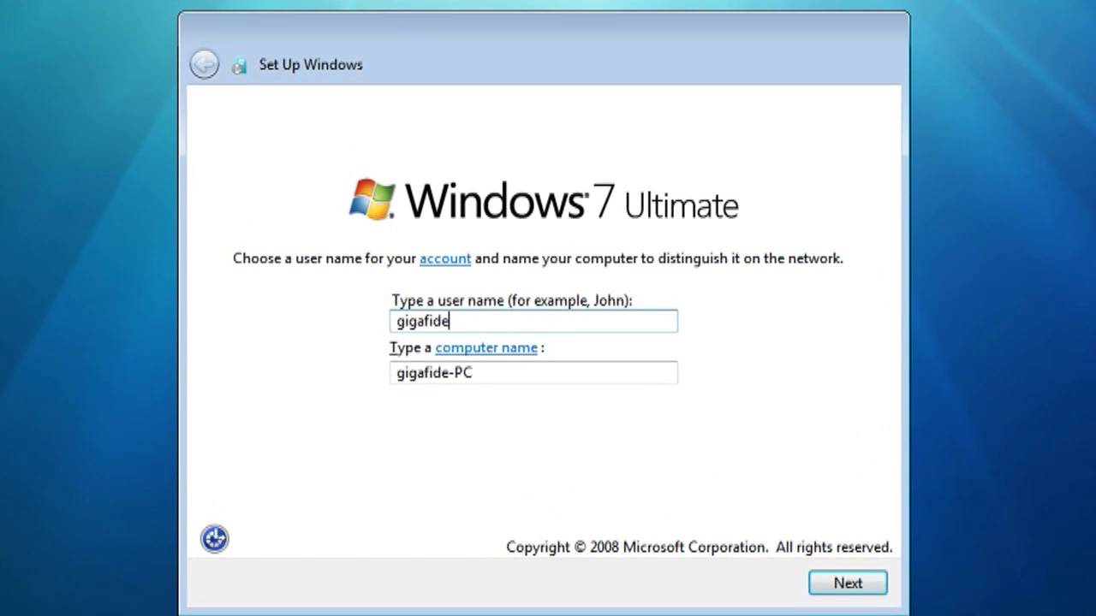
pyautogui.click(856, 584)
pyautogui.click(856, 585)
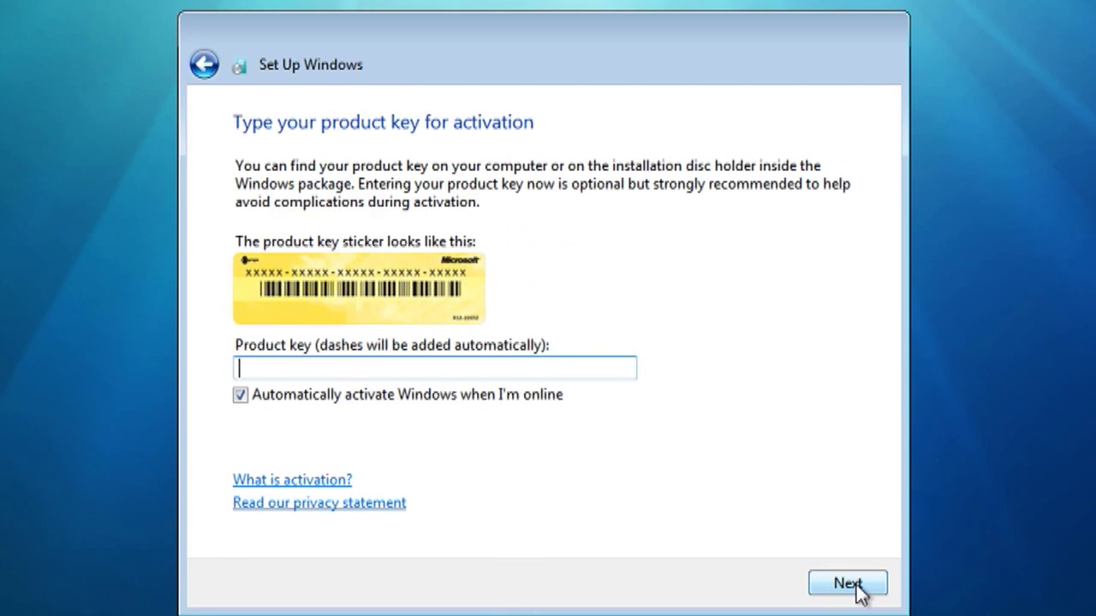
# - Continue past the product key page and finish setup with the proposed Pacific Time settings, a Home network and no homegroup
pyautogui.click(847, 583)
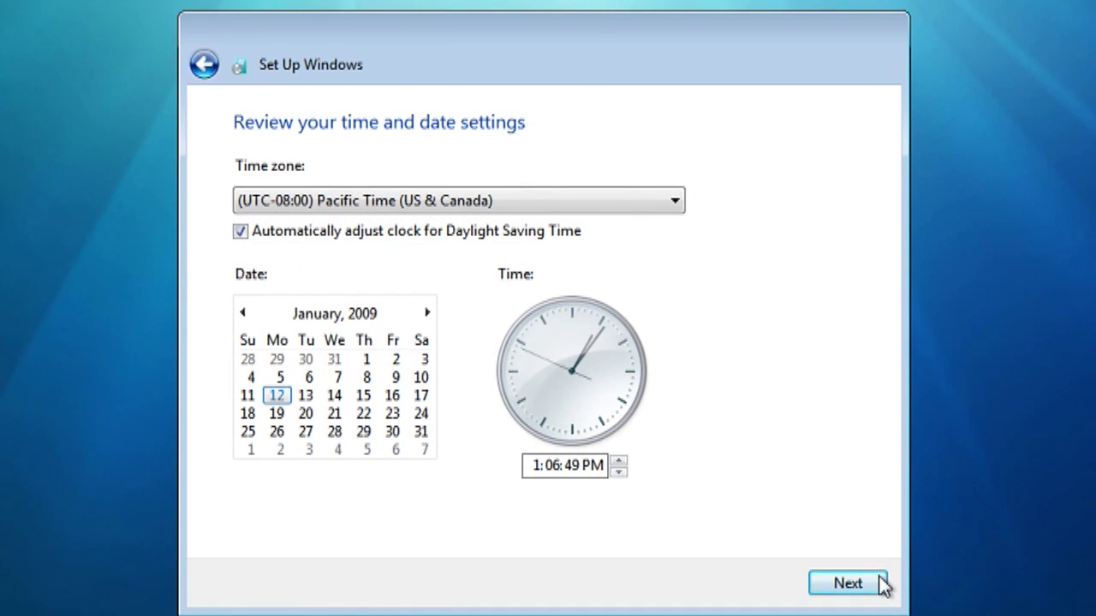
pyautogui.click(847, 584)
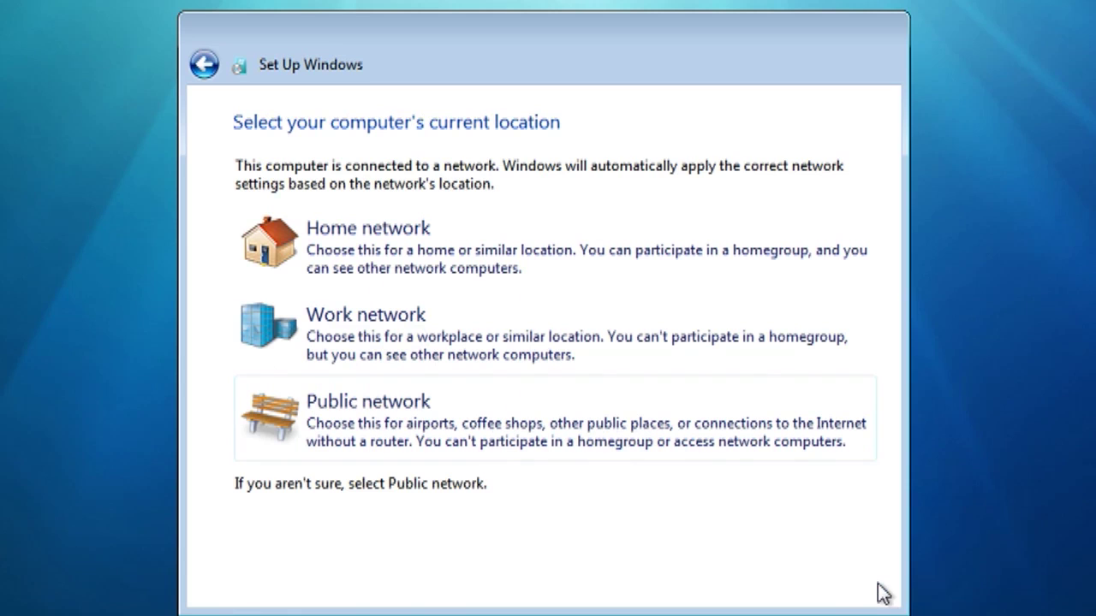
pyautogui.click(373, 244)
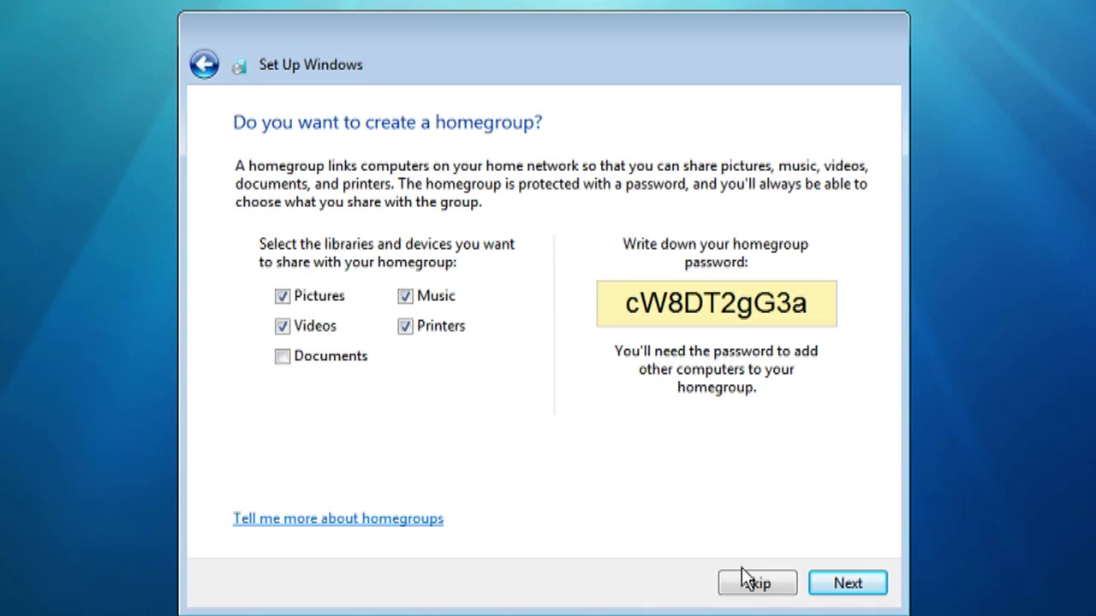
pyautogui.click(762, 585)
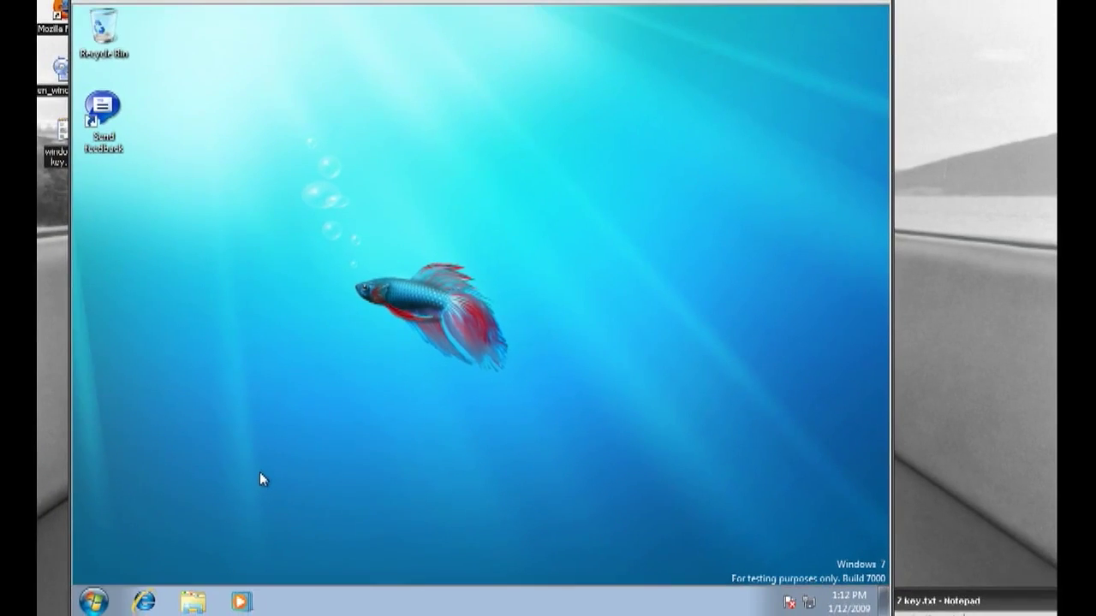
# - Open Paint, pin it to the taskbar and close its window
pyautogui.click(94, 601)
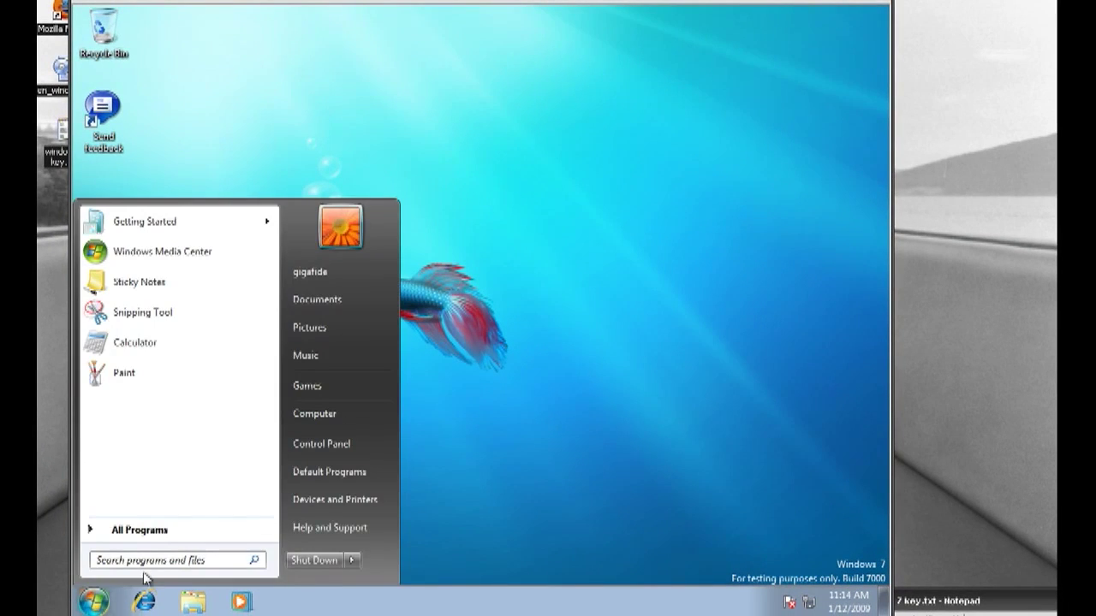
pyautogui.click(123, 373)
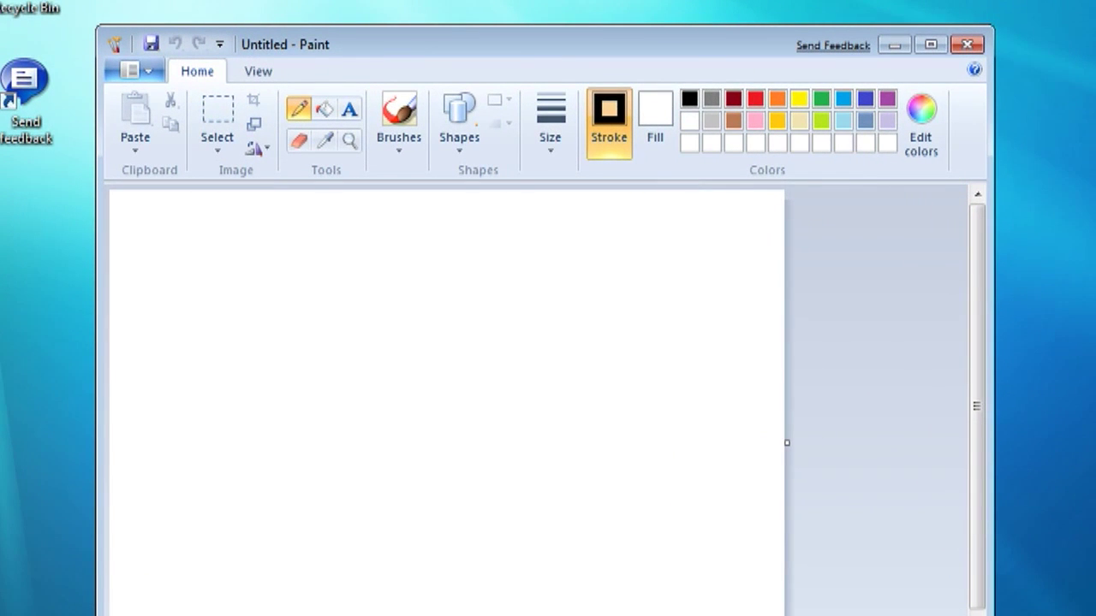
pyautogui.rightClick(364, 594)
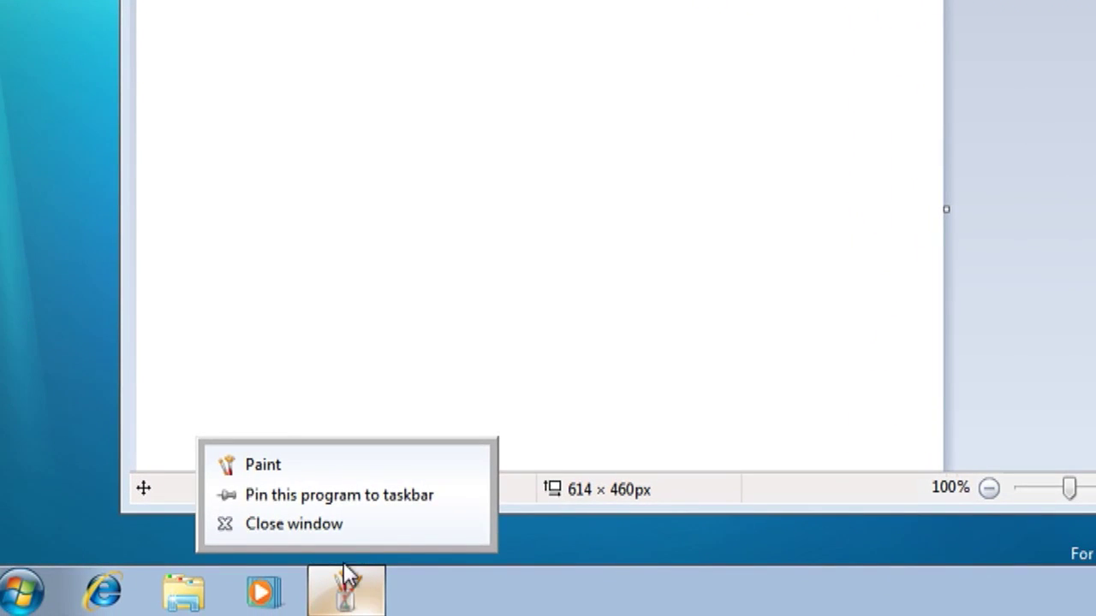
pyautogui.click(360, 496)
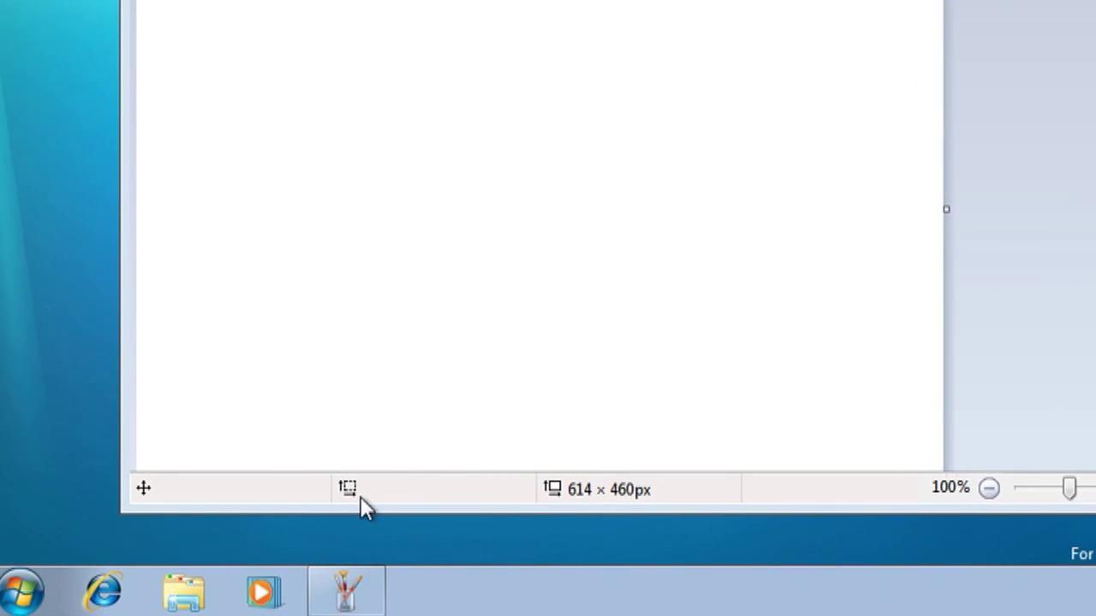
pyautogui.hotkey('alt', 'F4')
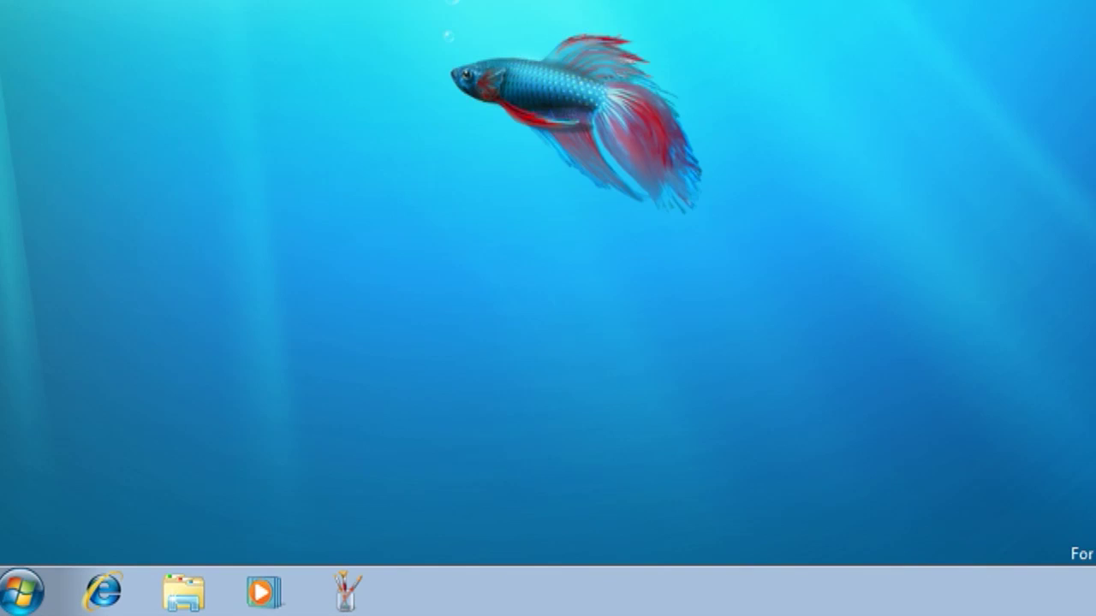
# - Reopen Paint from its pinned taskbar shortcut and unpin the program from the taskbar
pyautogui.click(351, 591)
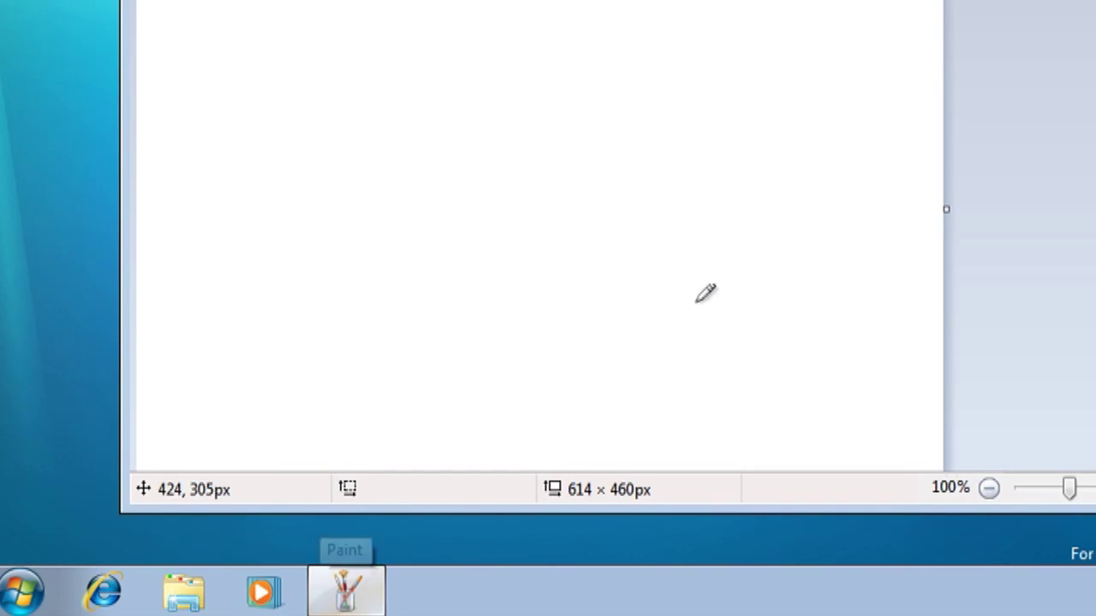
pyautogui.rightClick(346, 588)
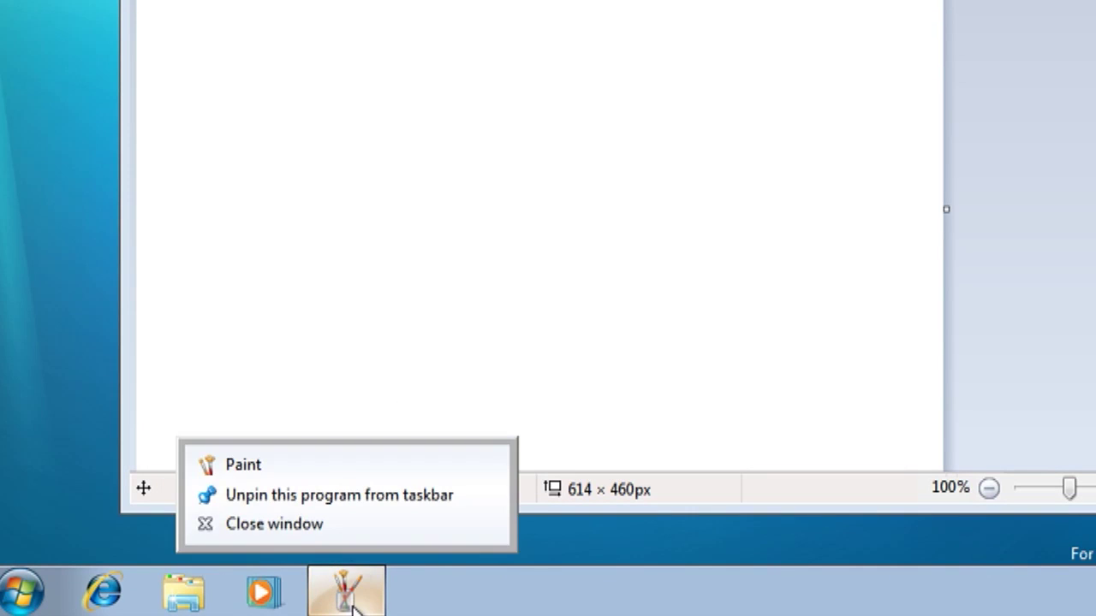
pyautogui.click(307, 497)
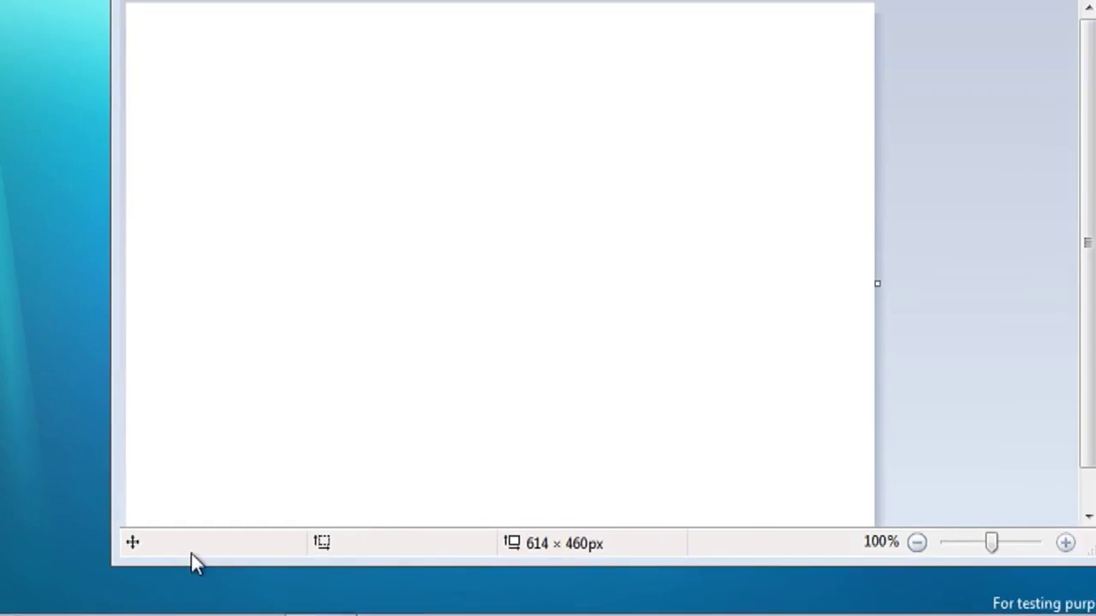
# - Open the desktop personalization settings and apply the Windows theme for United States
pyautogui.rightClick(17, 244)
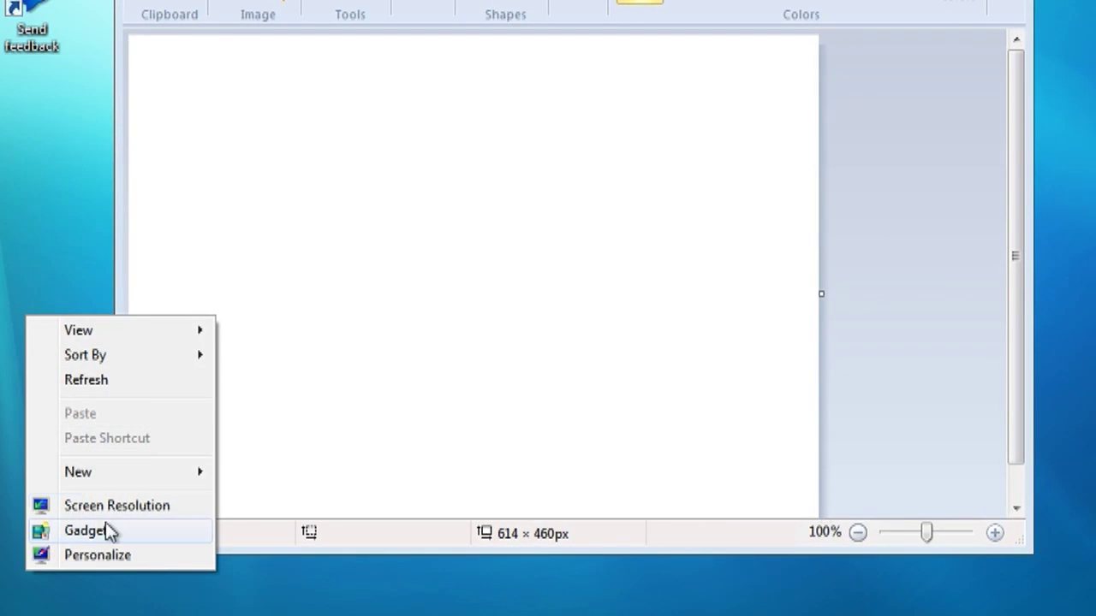
pyautogui.click(143, 561)
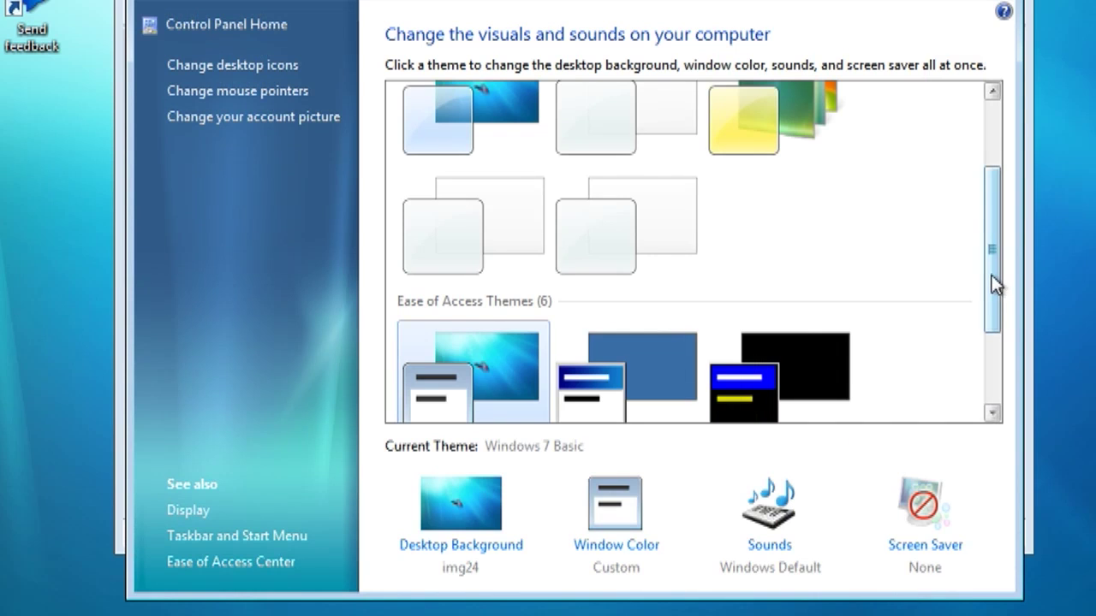
pyautogui.moveTo(991, 275); pyautogui.dragTo(1010, 239)
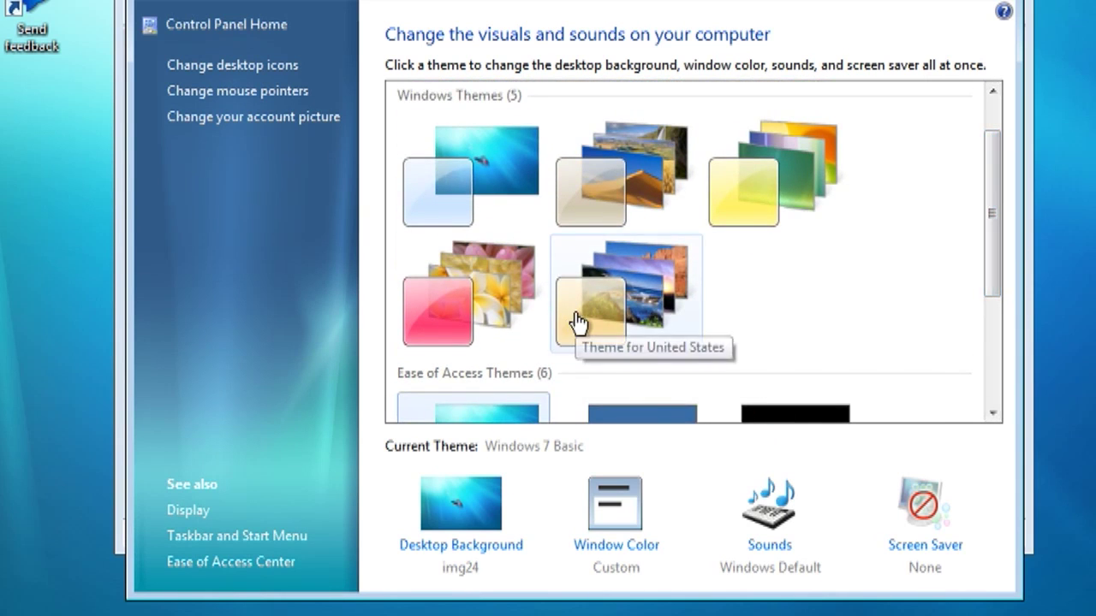
pyautogui.click(577, 323)
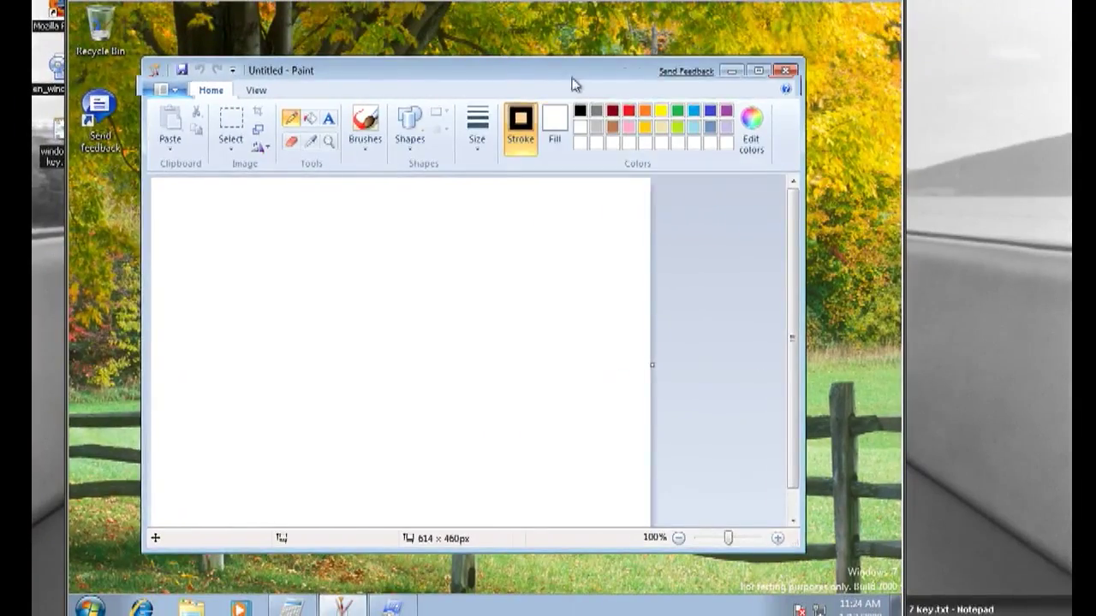
# - Snap the Paint window to the left and right halves of the desktop, then maximize and restore it
pyautogui.moveTo(603, 39)
pyautogui.mouseDown()
pyautogui.moveTo(403, 40)
pyautogui.moveTo(164, 84)
pyautogui.moveTo(69, 129)
pyautogui.mouseUp()
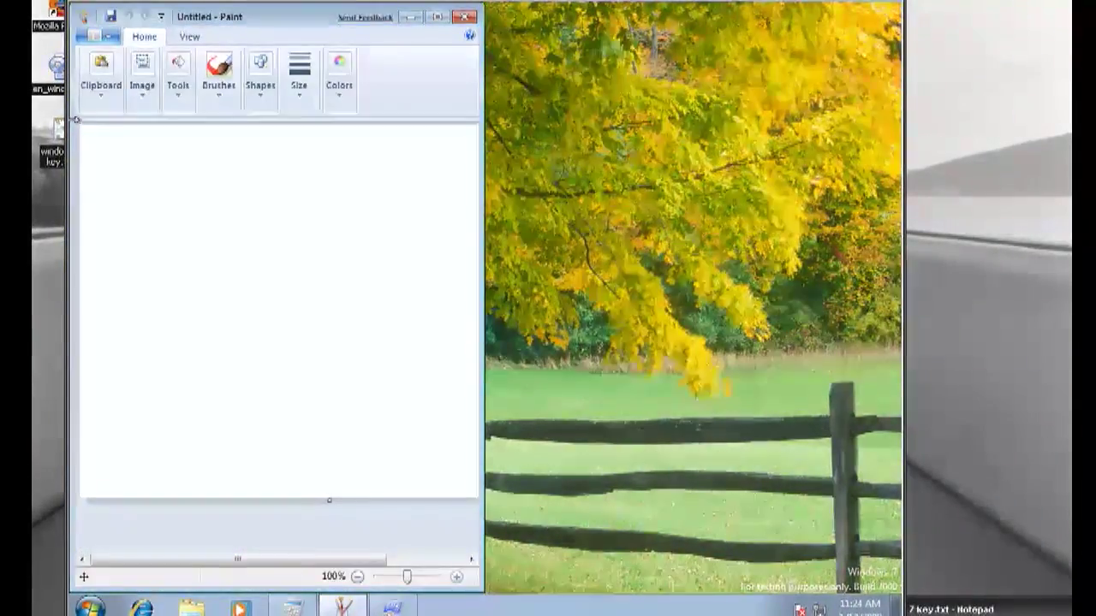
pyautogui.moveTo(288, 31)
pyautogui.mouseDown()
pyautogui.moveTo(540, 56)
pyautogui.moveTo(900, 61)
pyautogui.mouseUp()
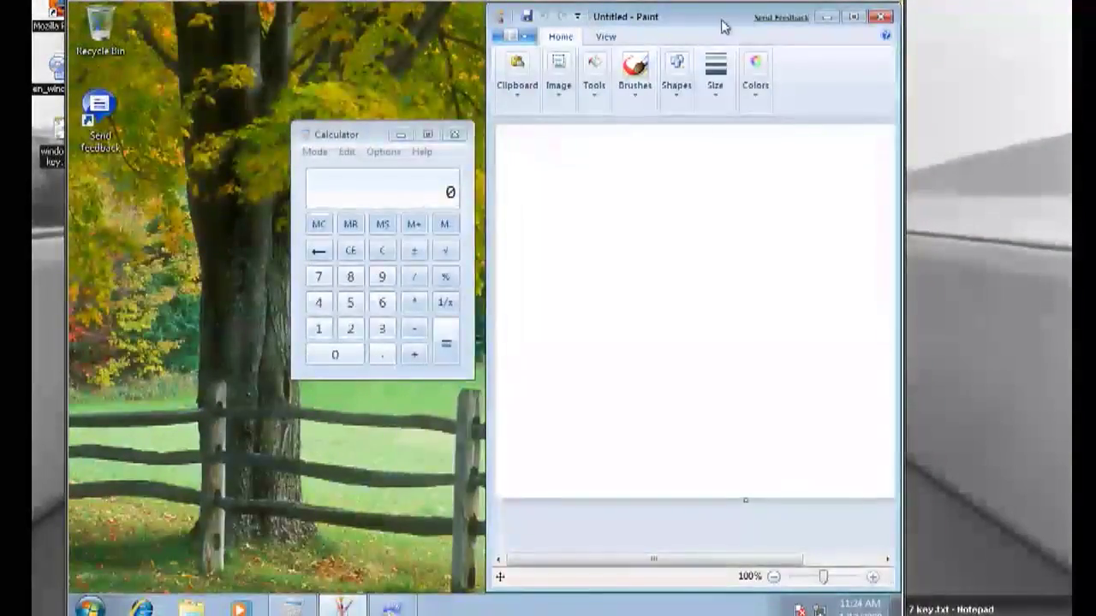
pyautogui.moveTo(721, 25)
pyautogui.mouseDown()
pyautogui.moveTo(553, 31)
pyautogui.moveTo(466, 19)
pyautogui.moveTo(485, 97)
pyautogui.moveTo(522, 9)
pyautogui.mouseUp()
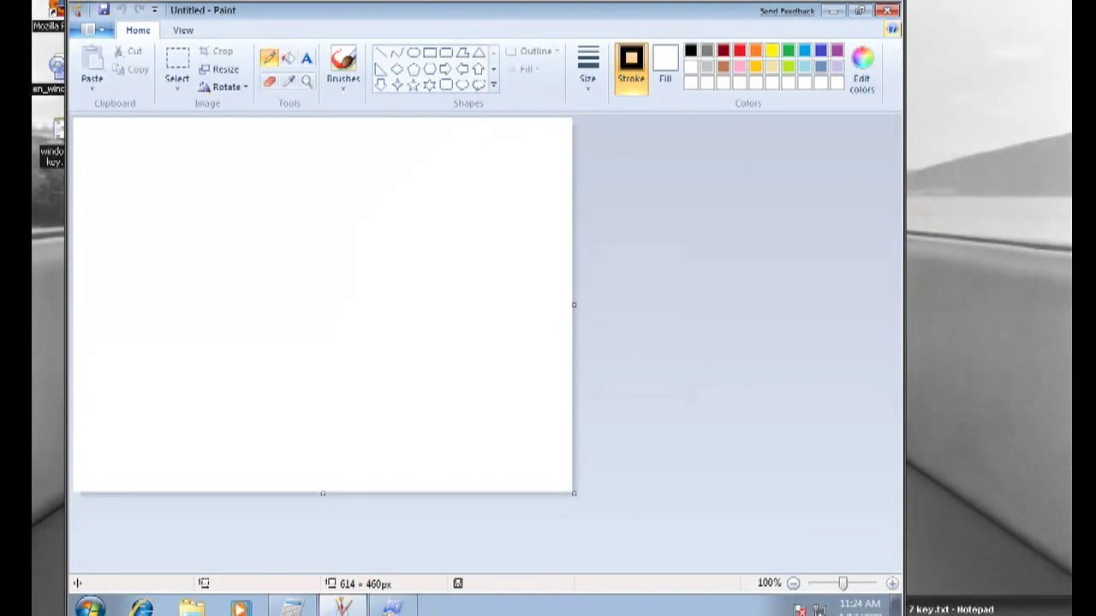
pyautogui.click(862, 11)
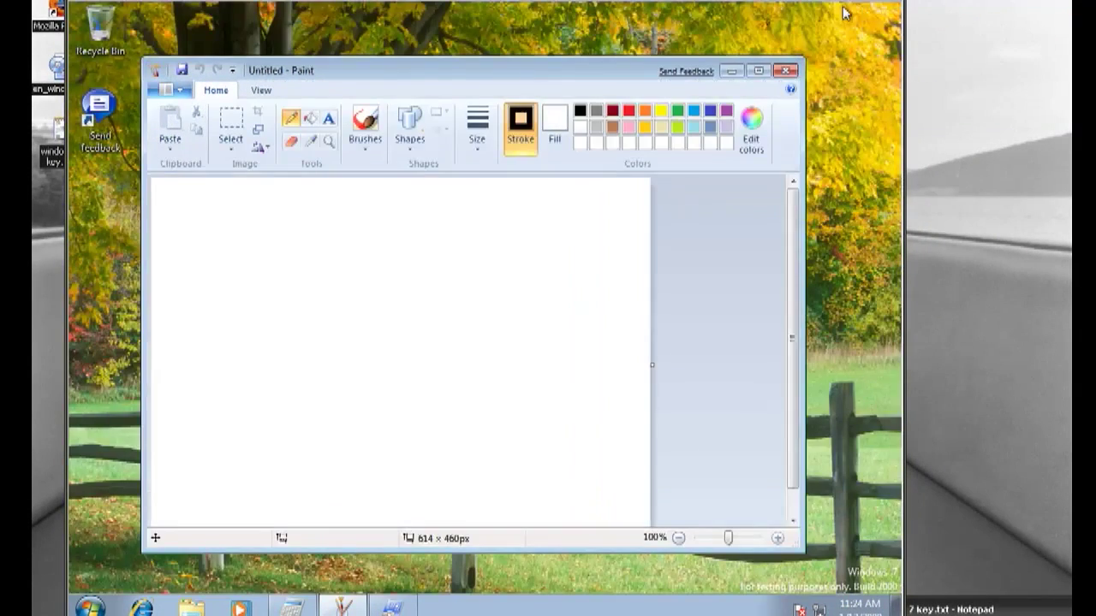
# - Search the programs and files for cmd and launch the match
pyautogui.click(90, 608)
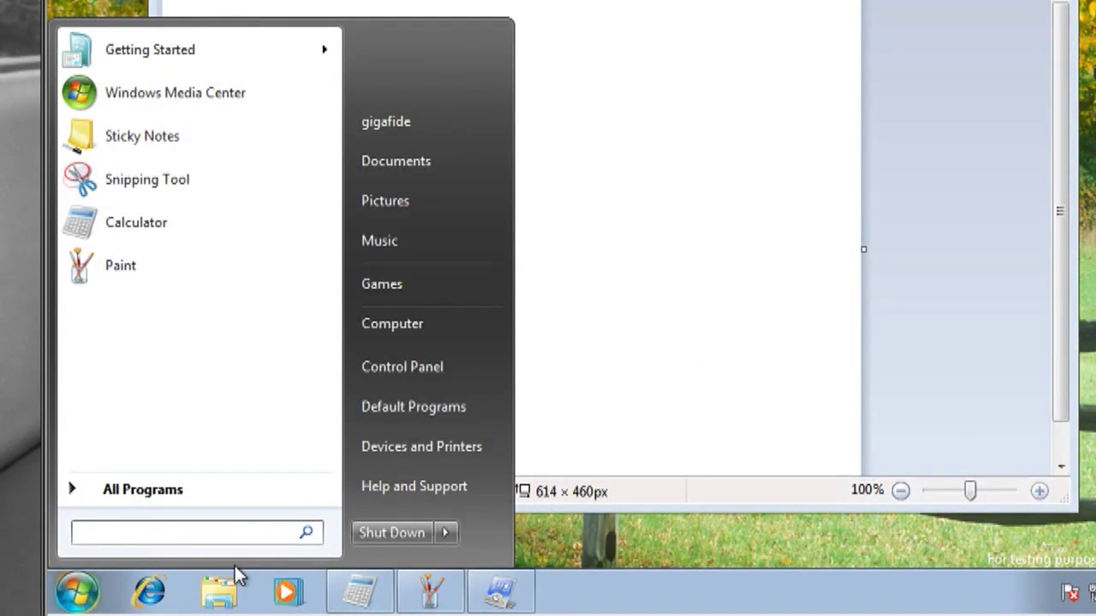
pyautogui.write('cmd')
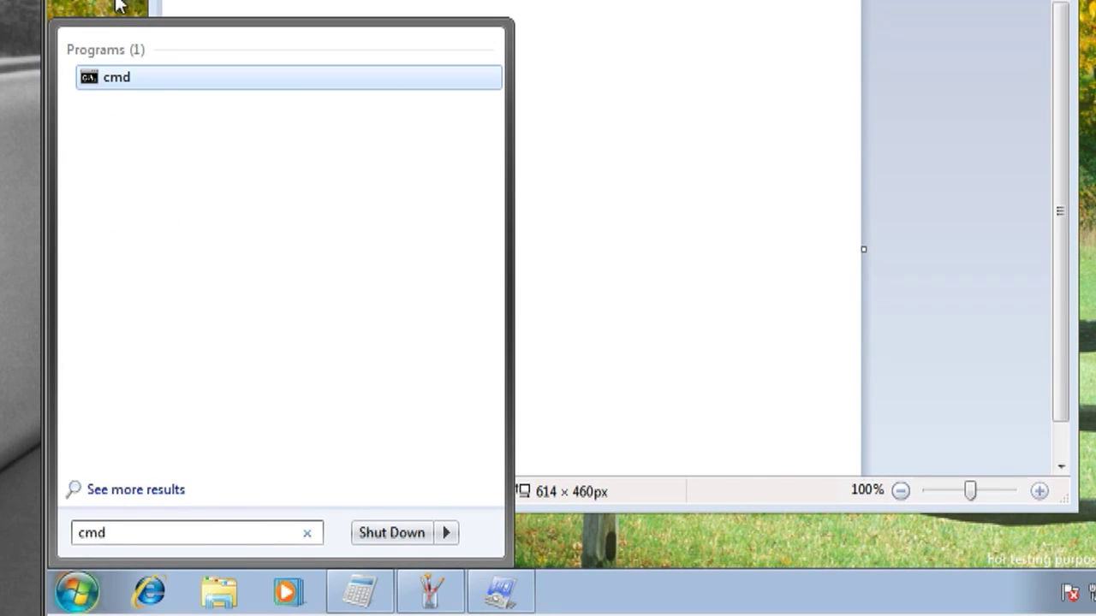
pyautogui.press('Return')
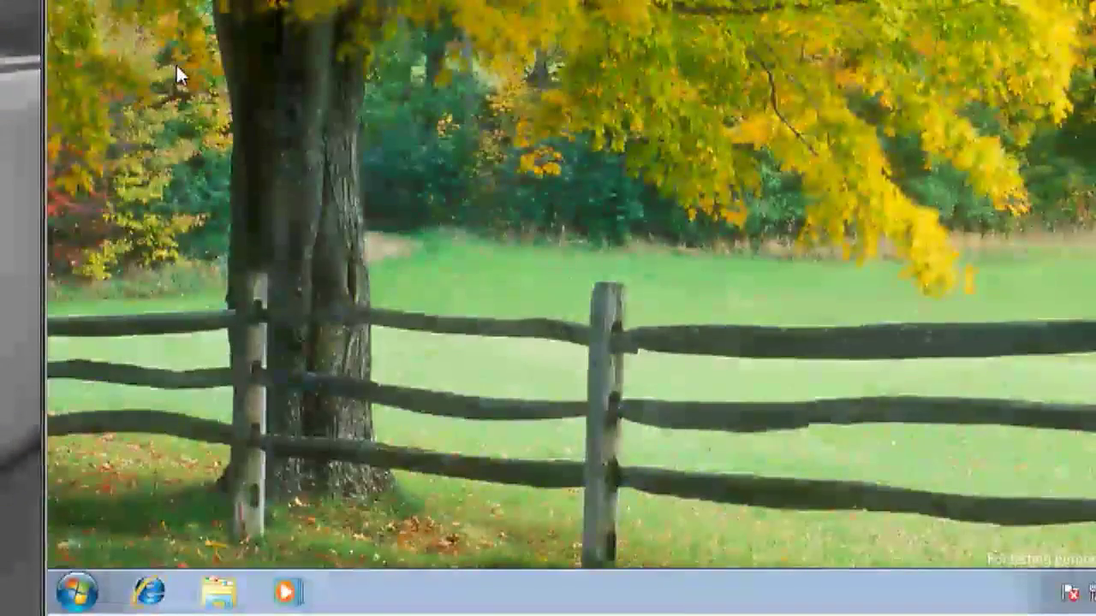
# - Open the favorite Ars Technica article about the Windows 7 MP3 corruption fix in Internet Explorer and follow its 32-bit patch link
pyautogui.click(150, 592)
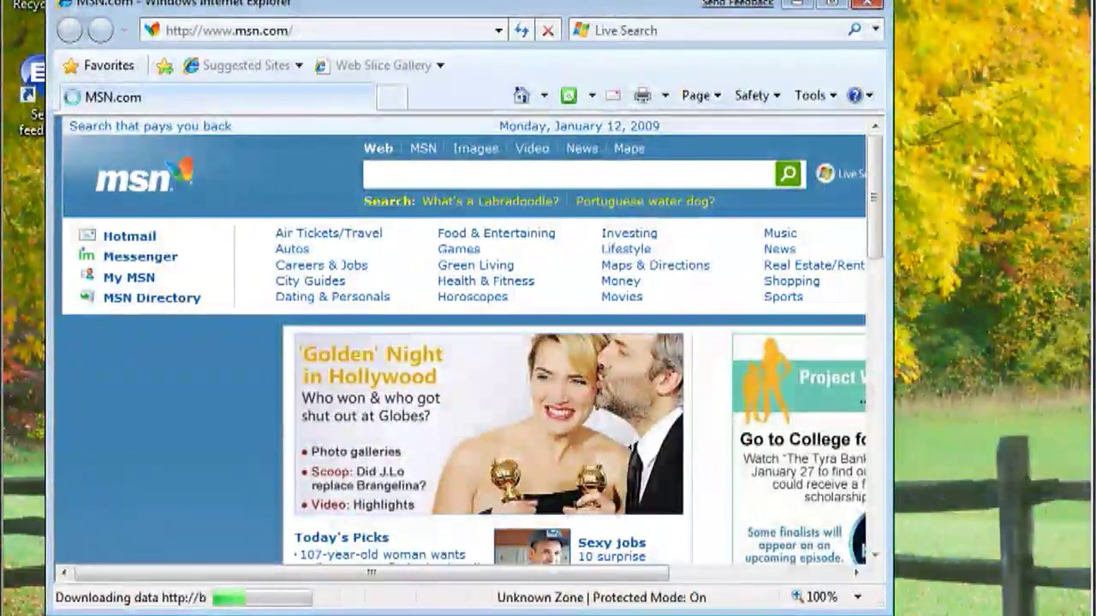
pyautogui.click(110, 68)
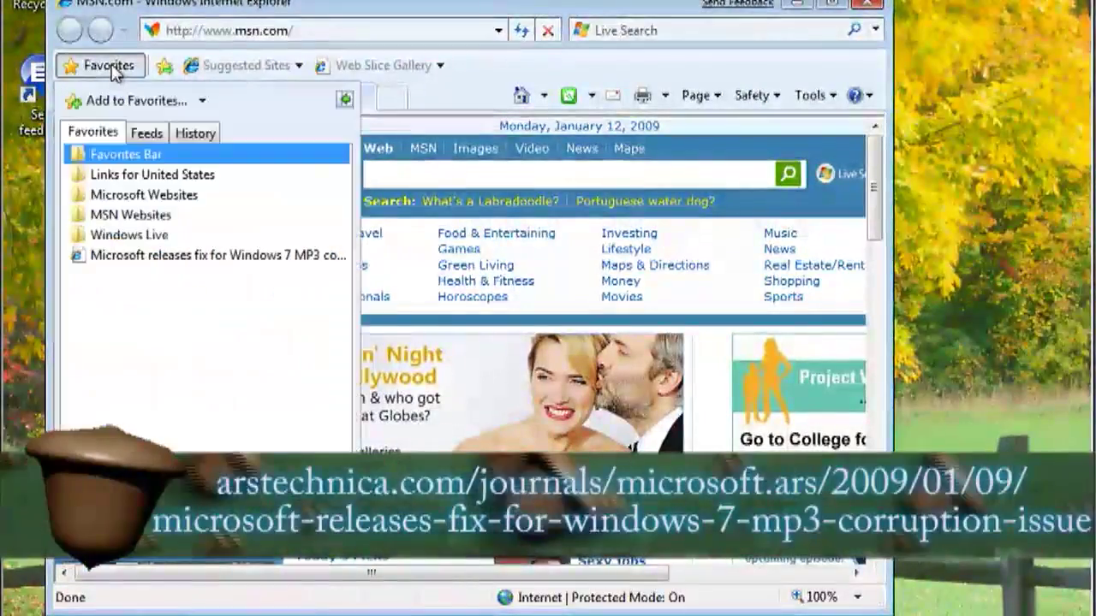
pyautogui.click(166, 264)
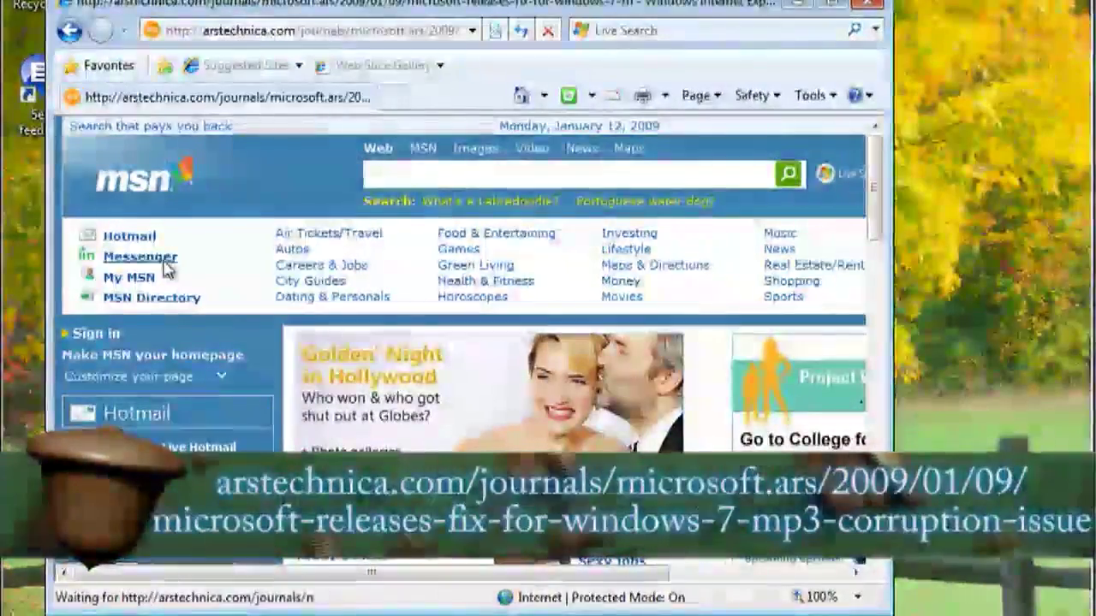
pyautogui.scroll(-4, 284, 413)
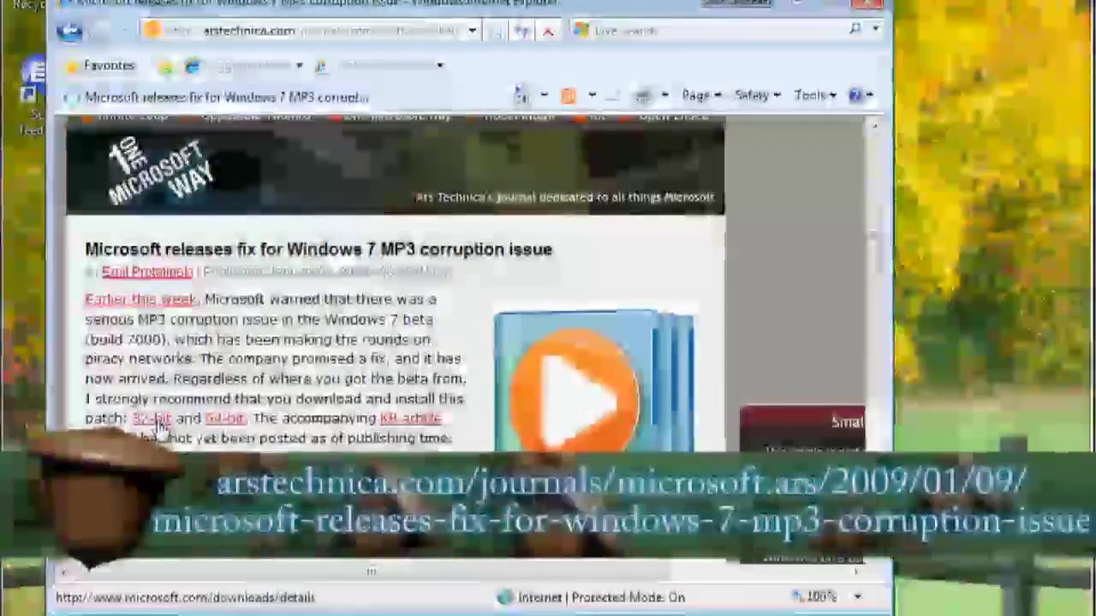
pyautogui.click(151, 419)
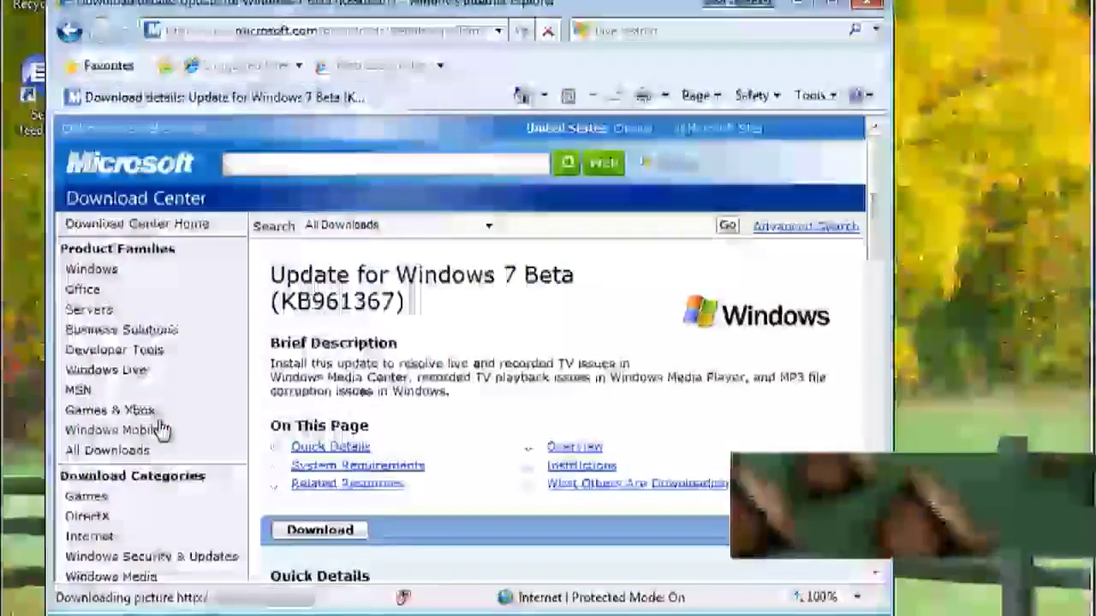
# - Download and open the update Windows6.1-KB961367-x86.msu, allowing the Windows Update Standalone Installer to run
pyautogui.click(318, 530)
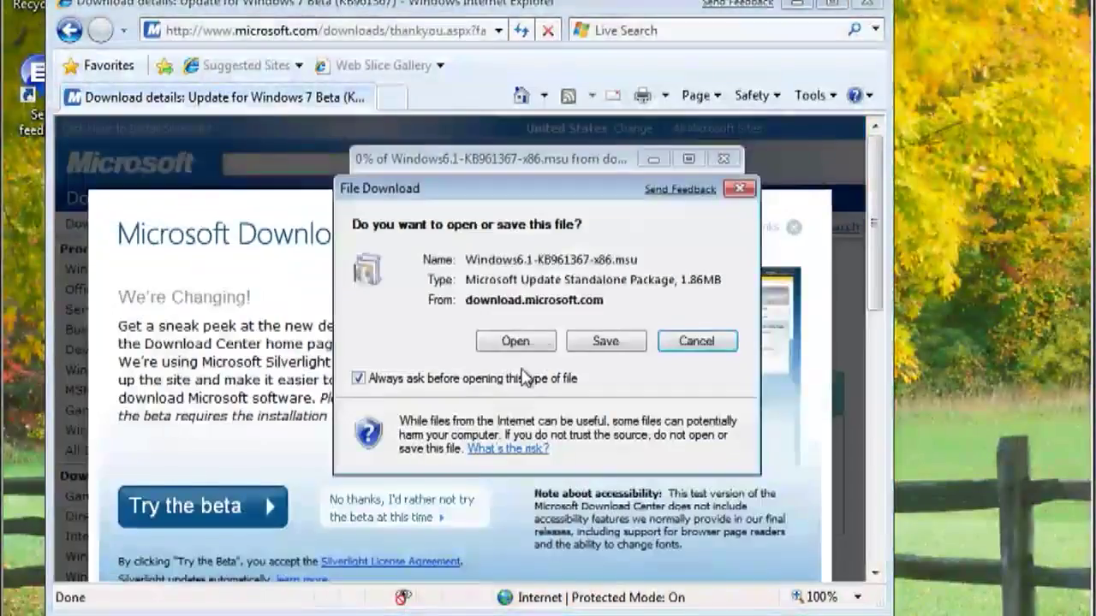
pyautogui.click(538, 347)
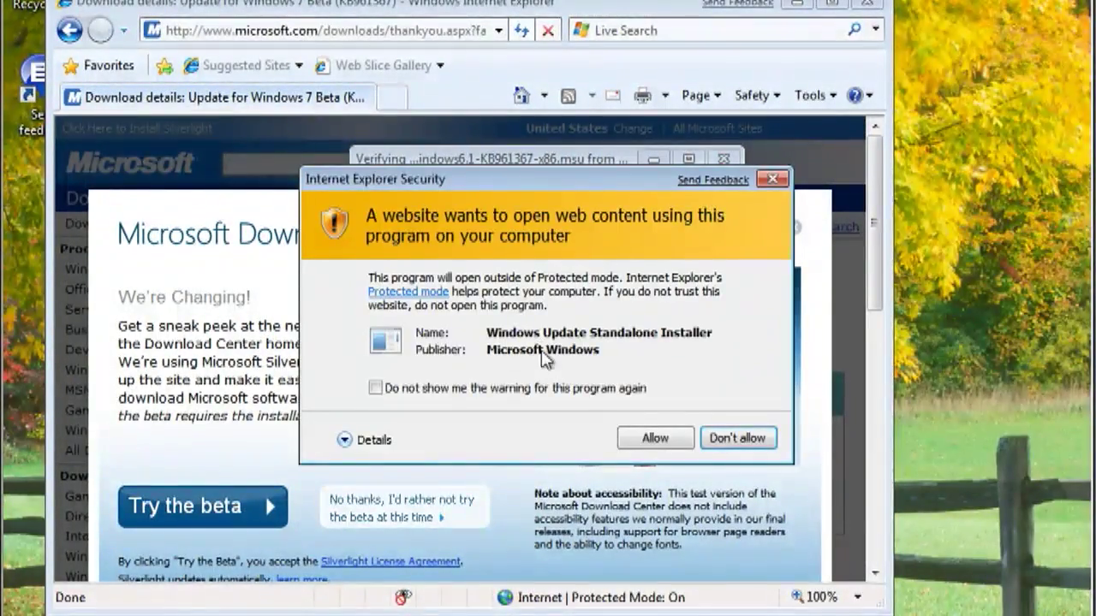
pyautogui.click(652, 439)
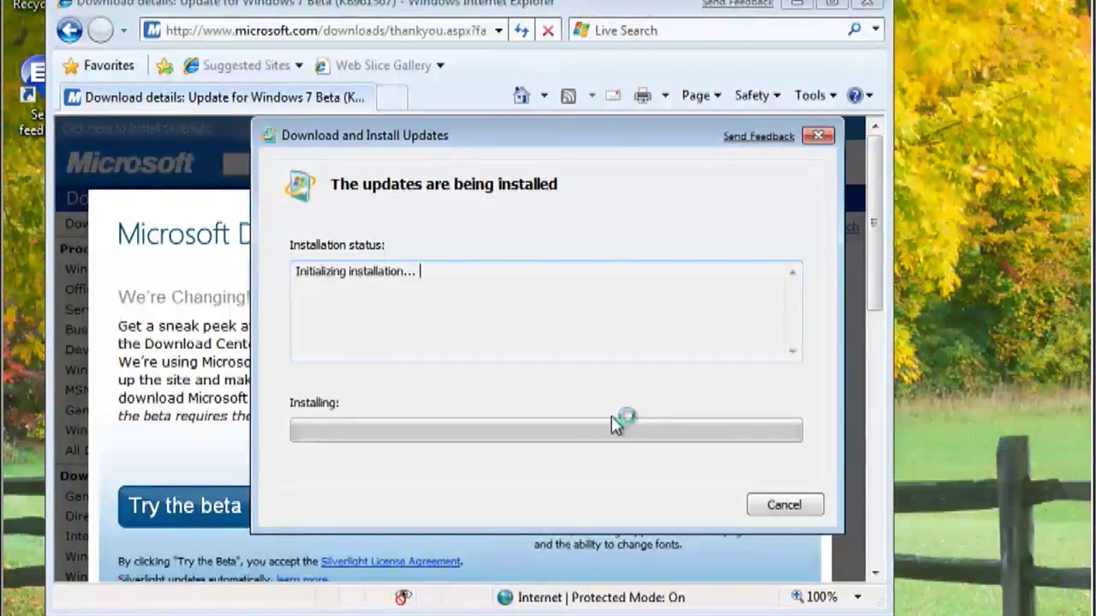